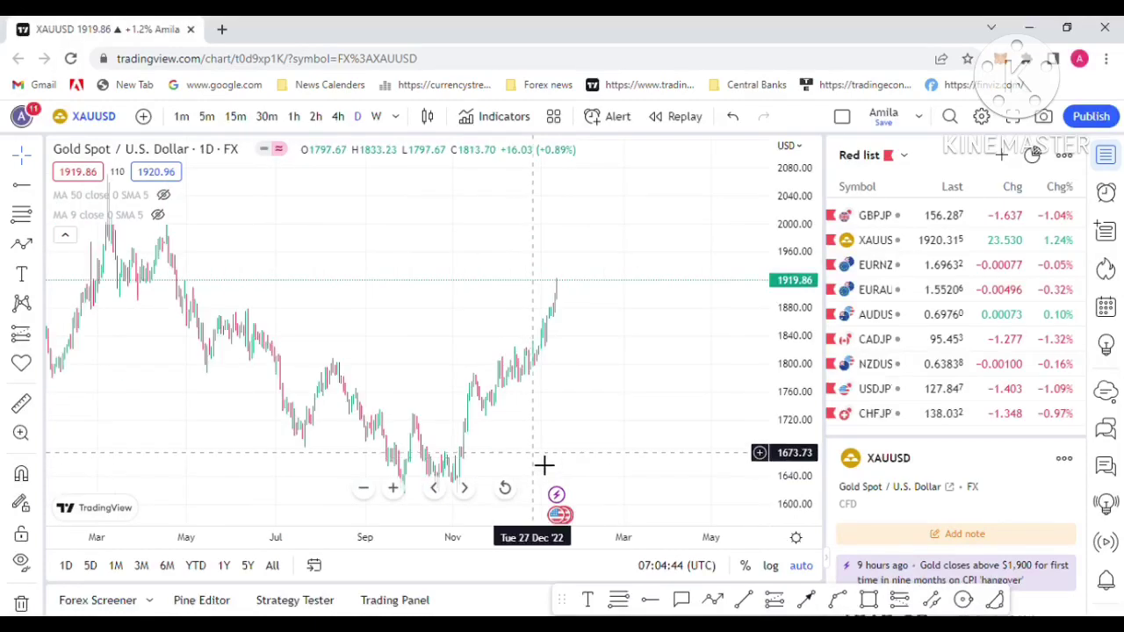
Pan the daily XAUUSD chart so older 2022 candles appear on the left.
drag(530, 454, 654, 471)
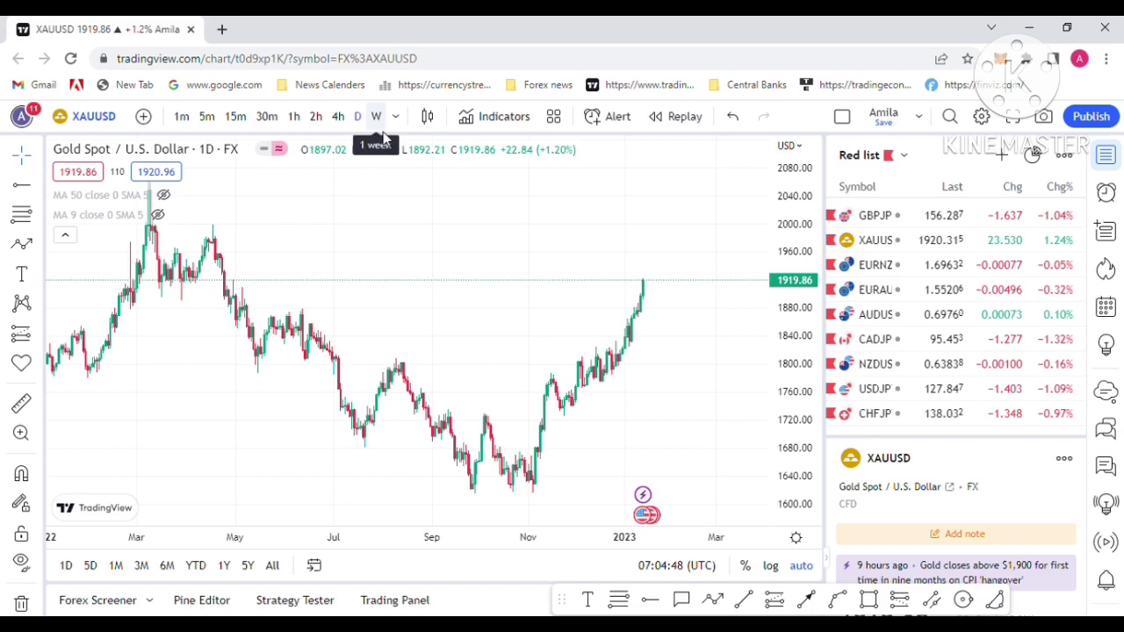
click(430, 123)
Display gold as a line chart with a horizontal ray at 1918.83 starting March 2022.
click(475, 291)
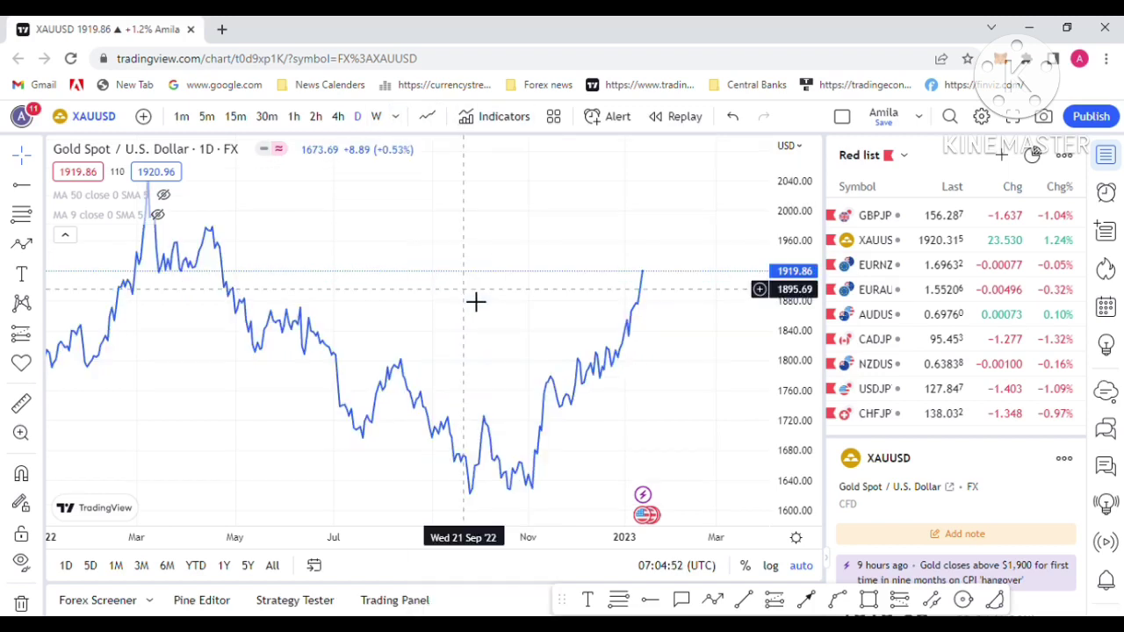
click(22, 185)
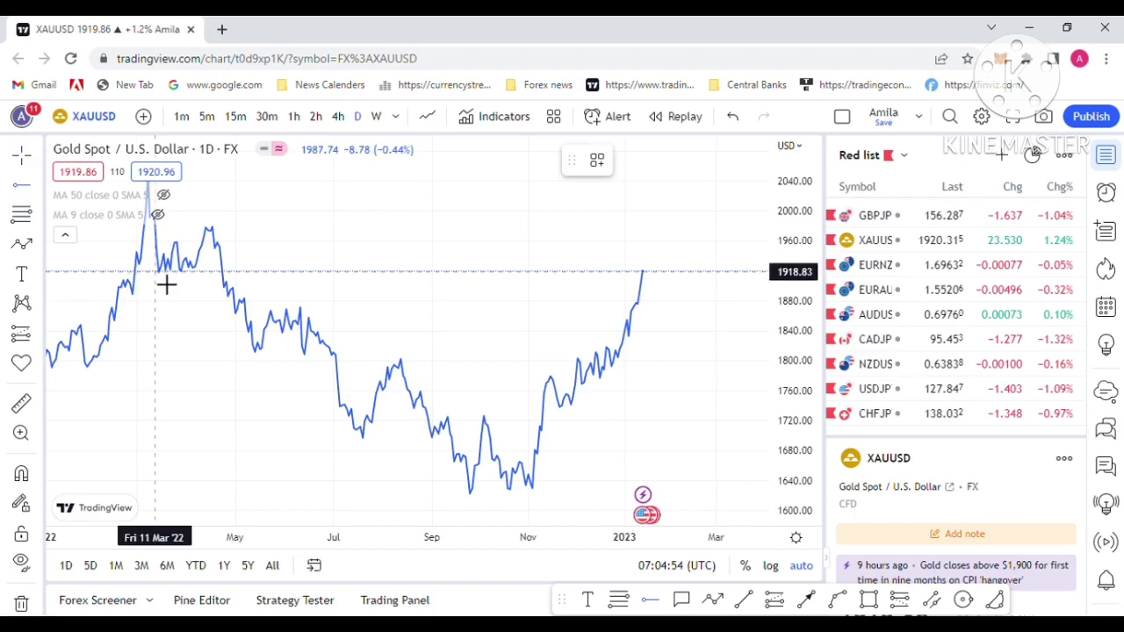
click(165, 279)
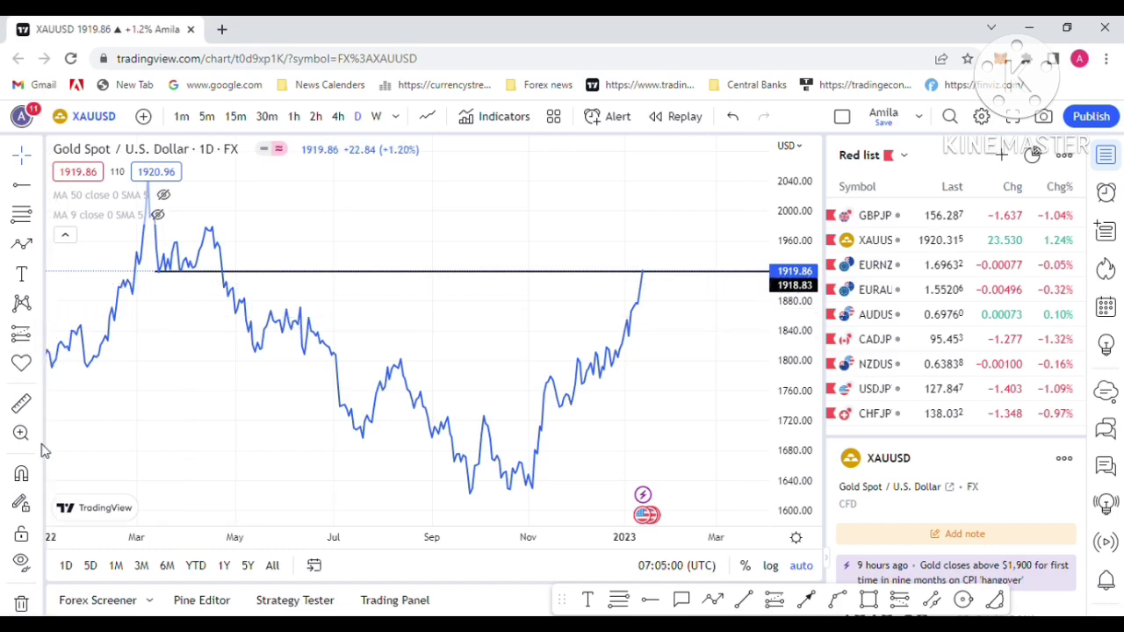
Look through the text and note tools, then bring up the Icons picker.
click(39, 280)
click(39, 279)
click(39, 371)
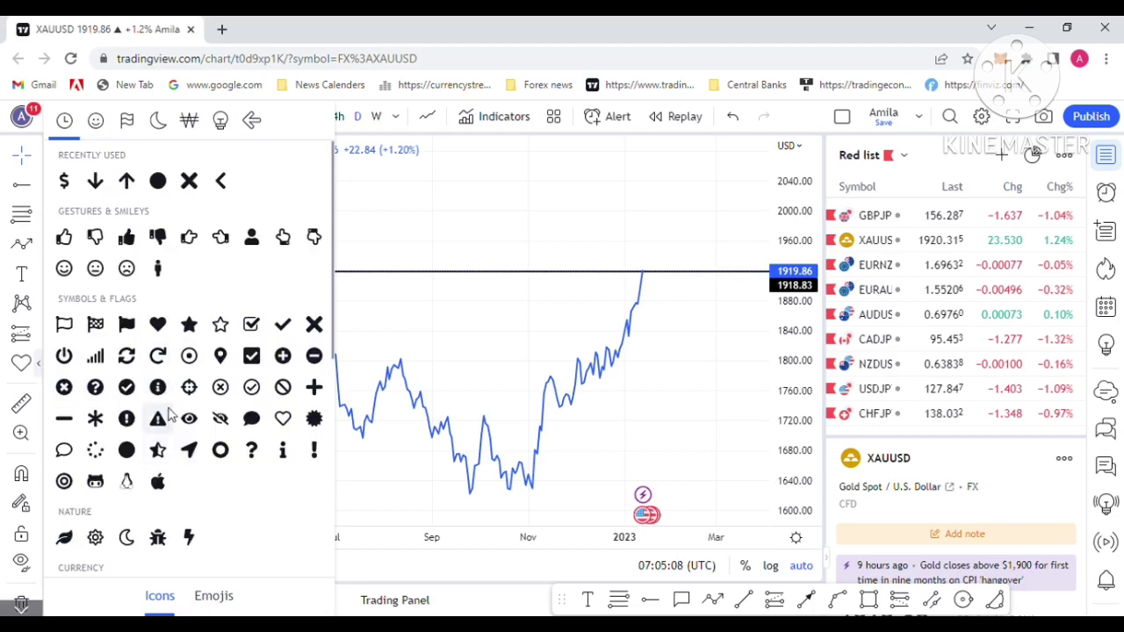
Browse the Icons picker, Geometric Shapes and Annotation tools, then close the picker without adding anything.
scroll(172, 383, down, 3)
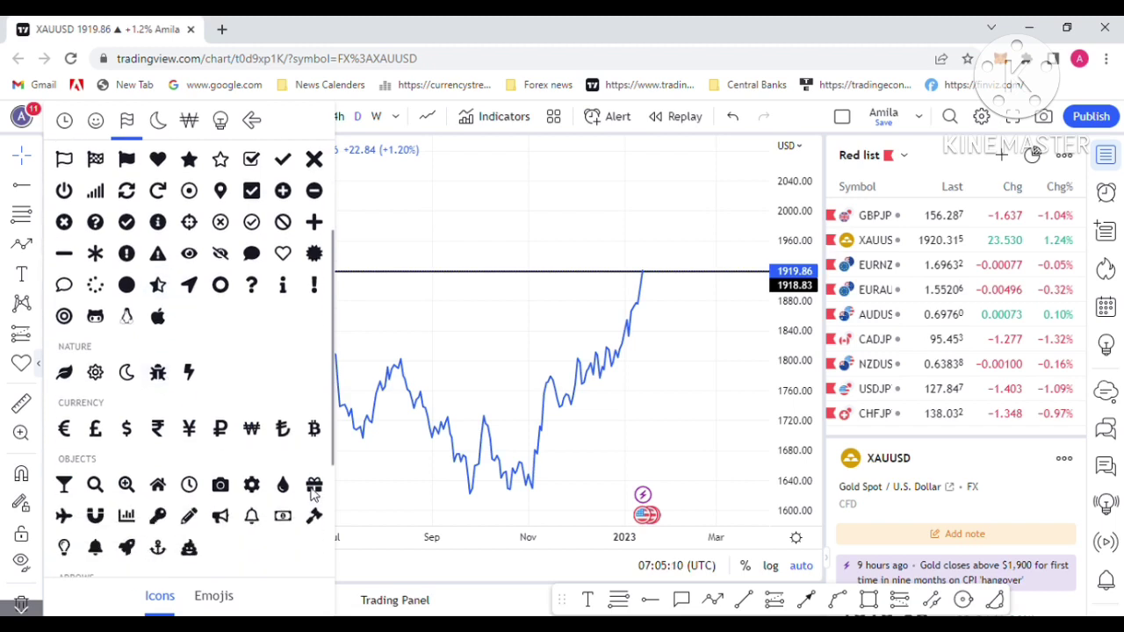
click(401, 472)
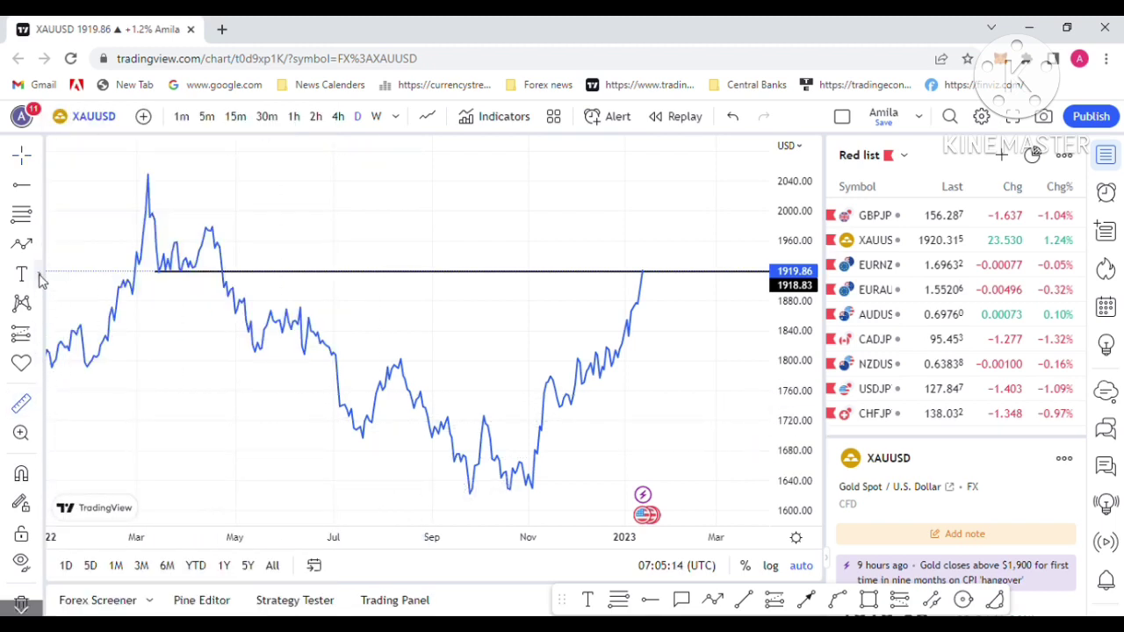
click(38, 244)
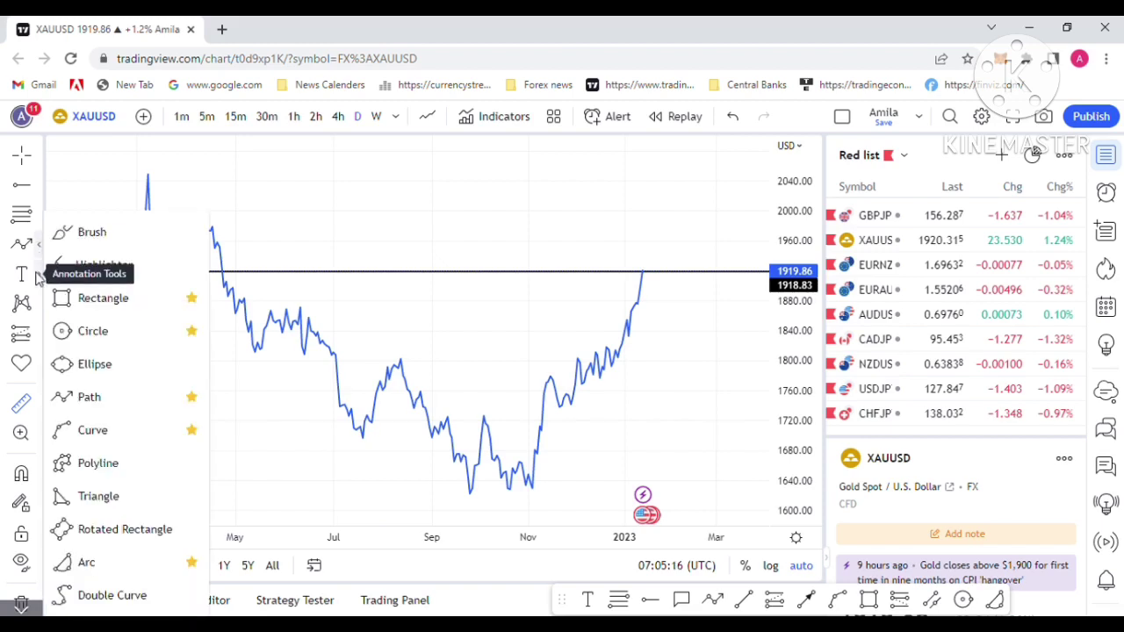
click(38, 278)
click(255, 395)
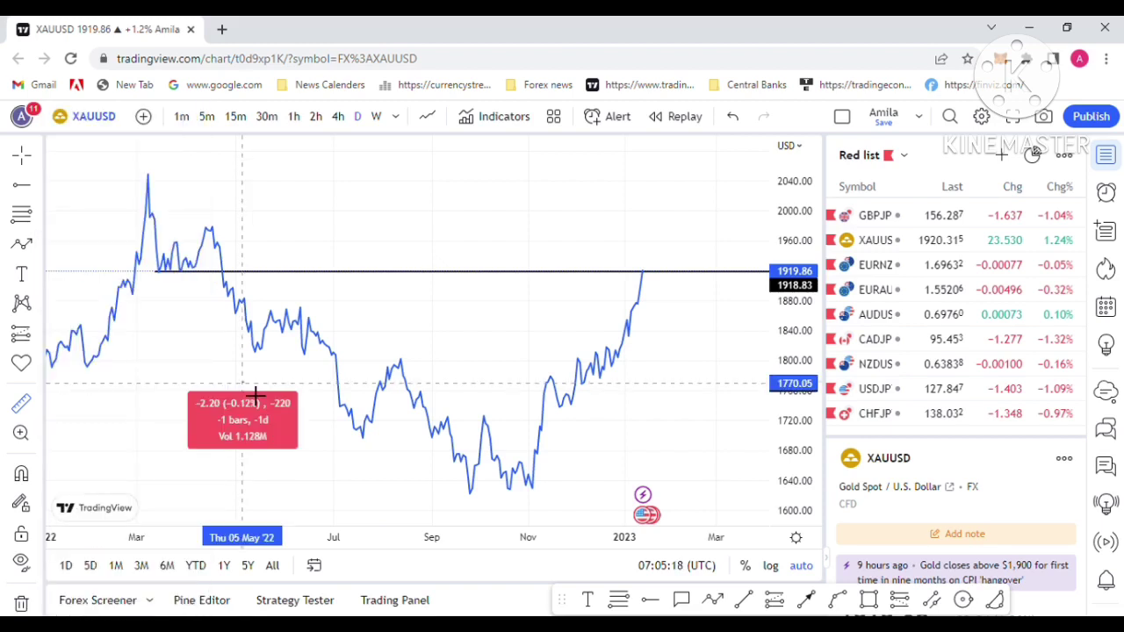
click(42, 369)
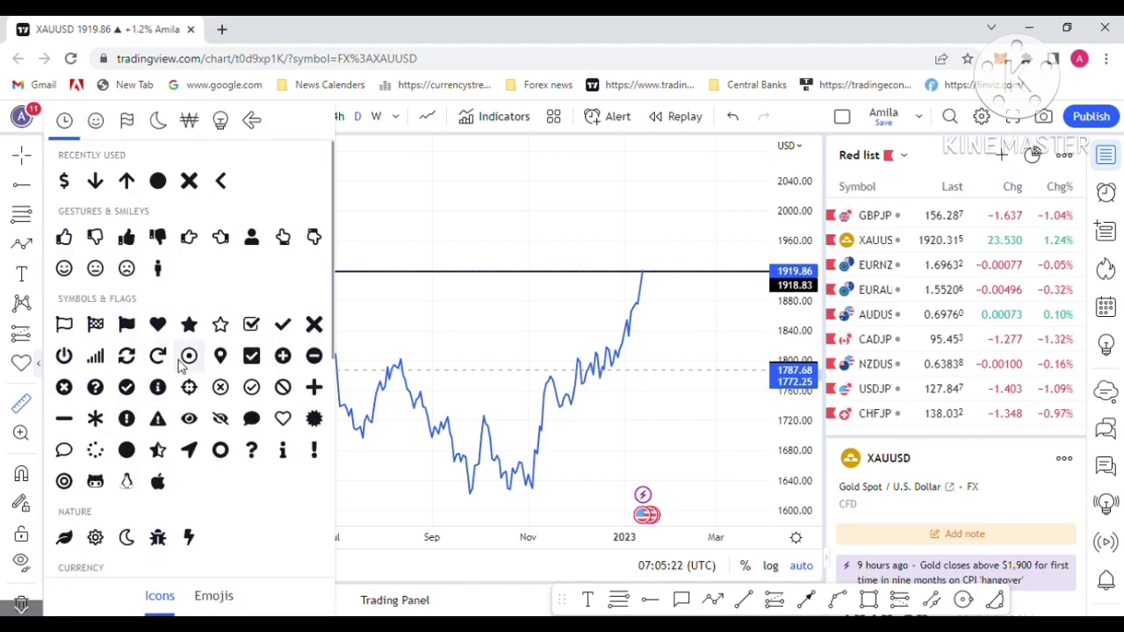
click(127, 181)
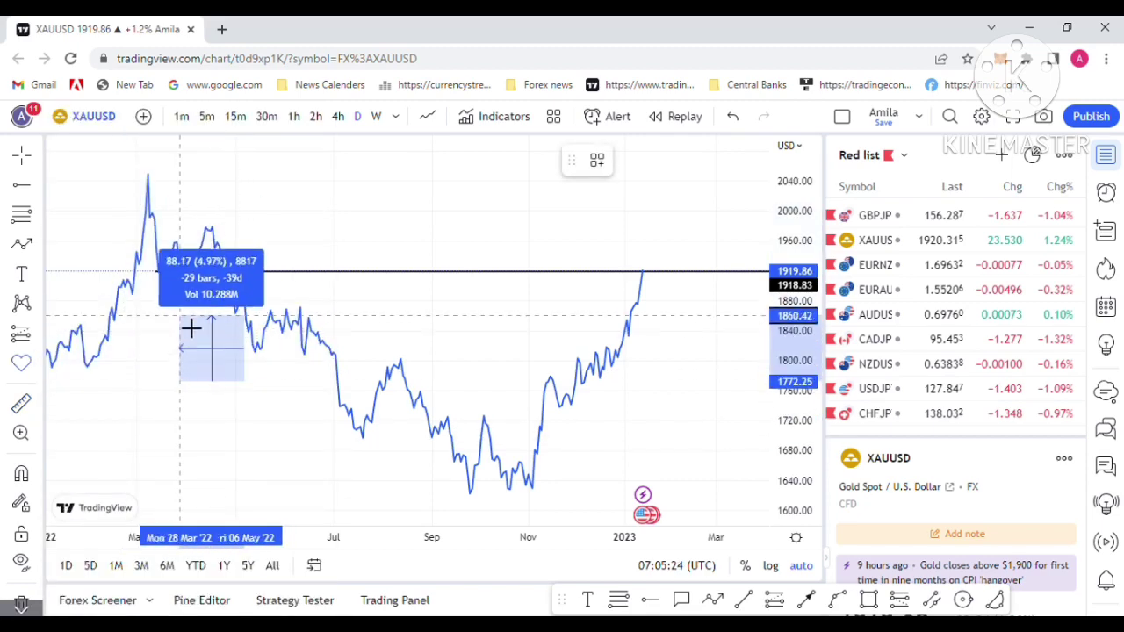
Place an up-arrow icon below the 1918.83 ray at the March 2022 touch.
click(39, 365)
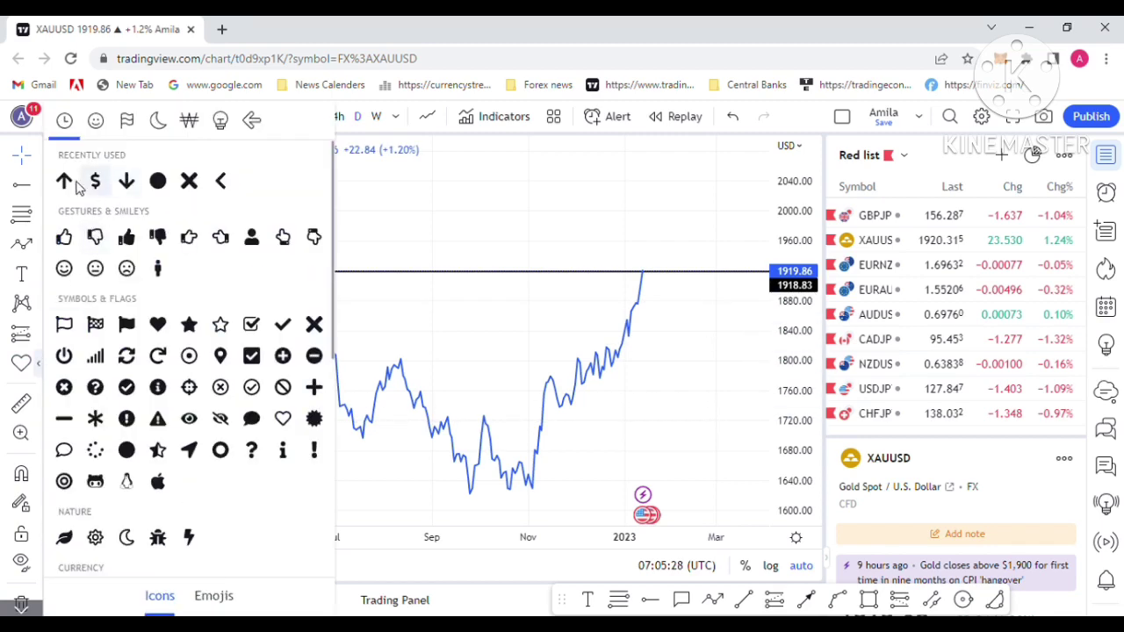
click(71, 182)
click(168, 289)
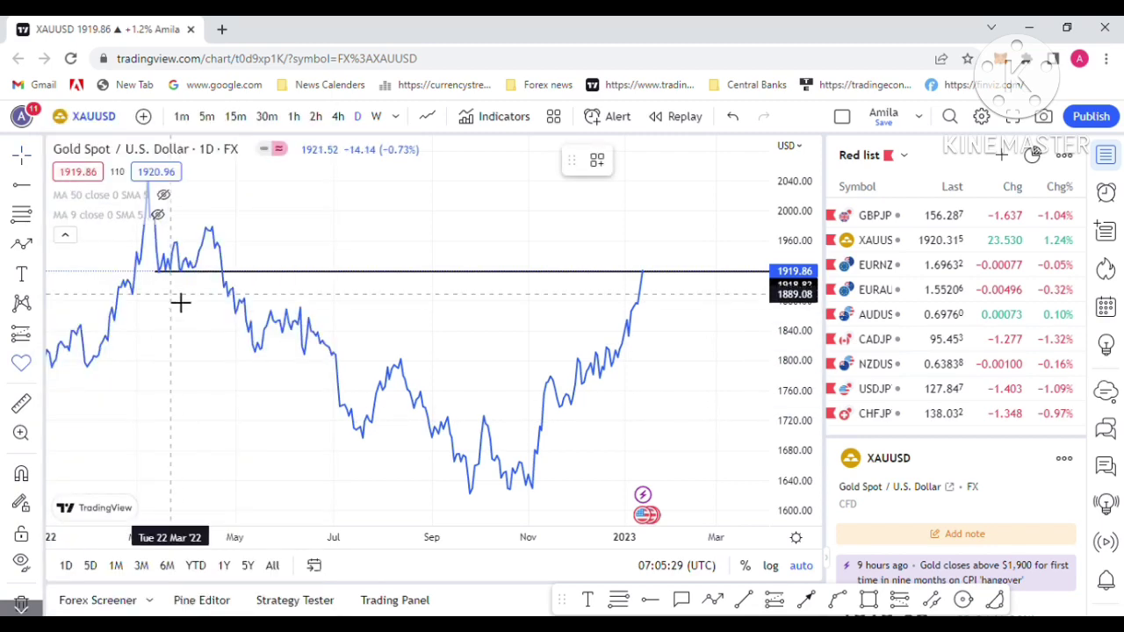
click(226, 386)
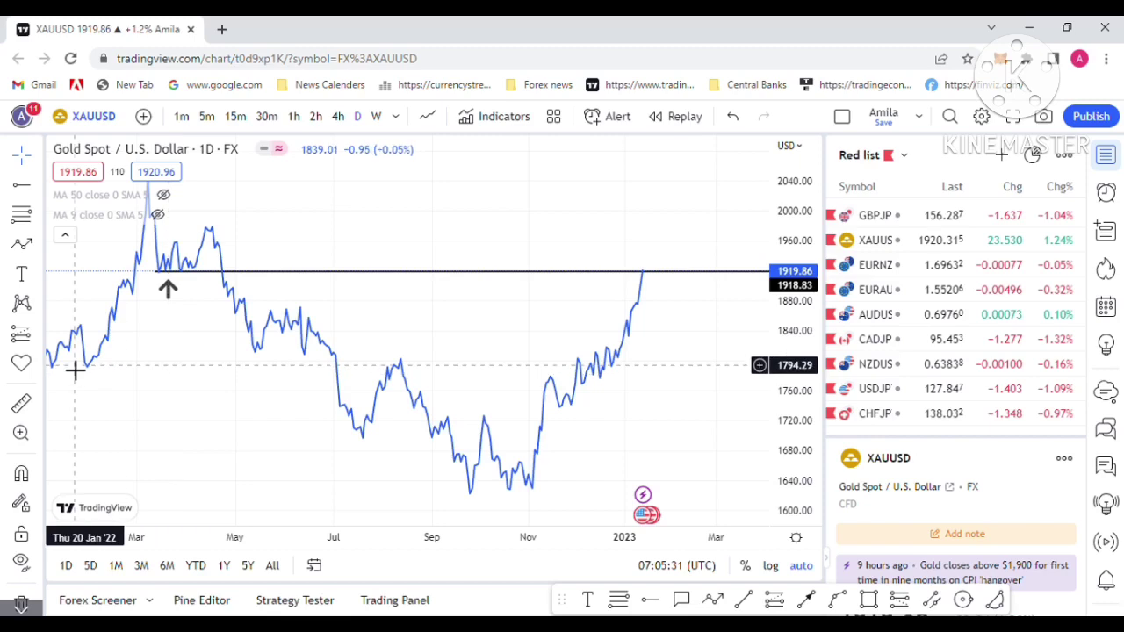
Place a down-arrow icon above the latest price in January 2023.
click(38, 279)
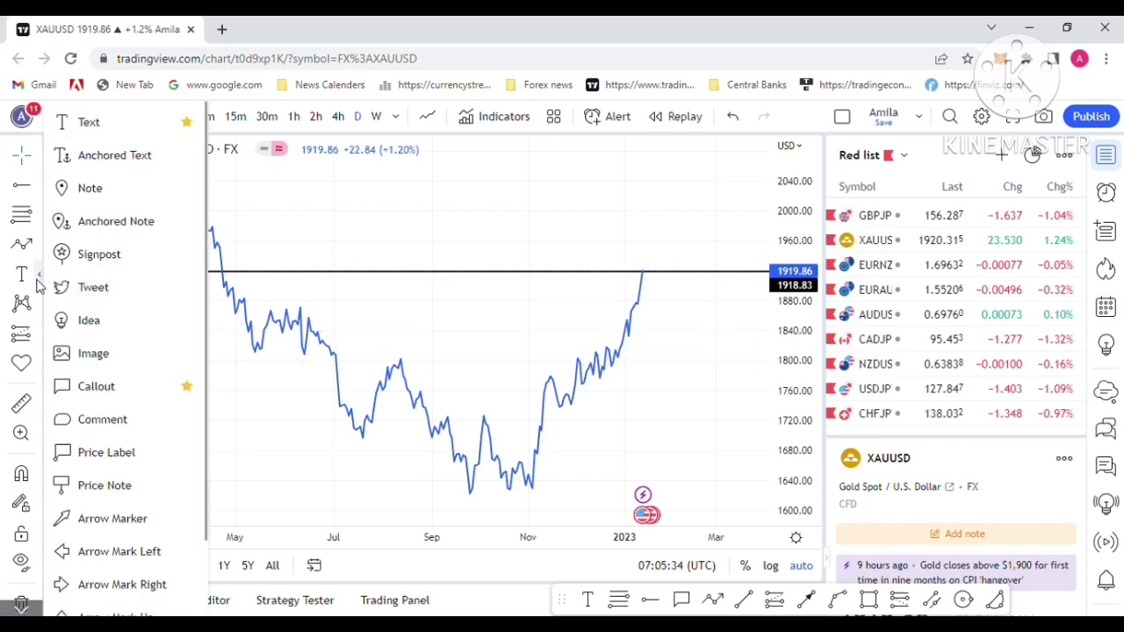
click(41, 367)
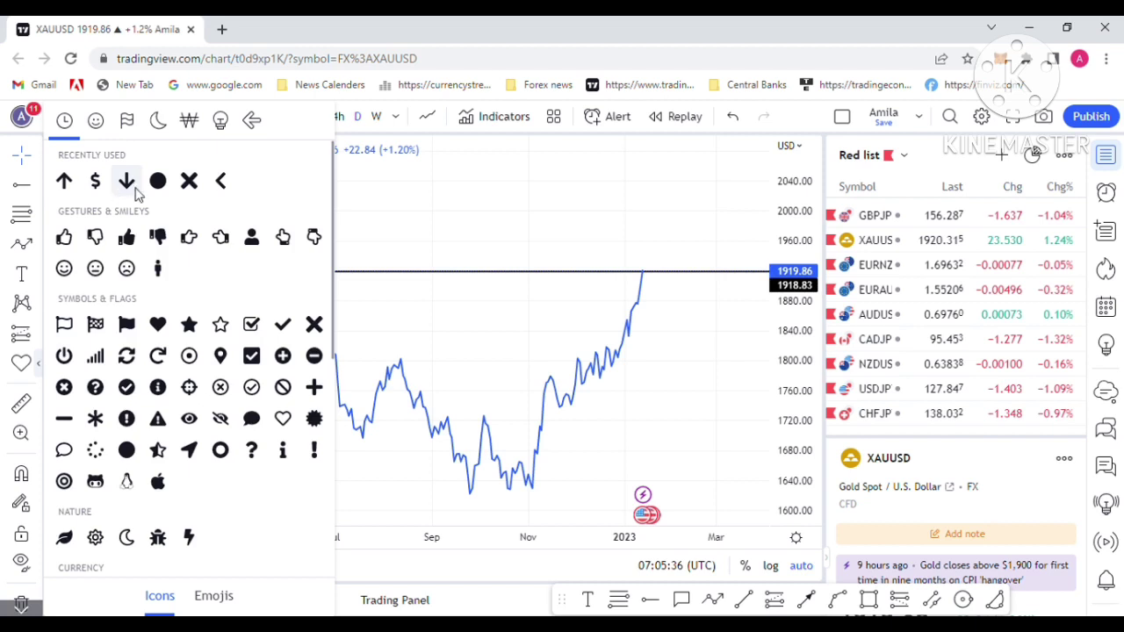
click(129, 184)
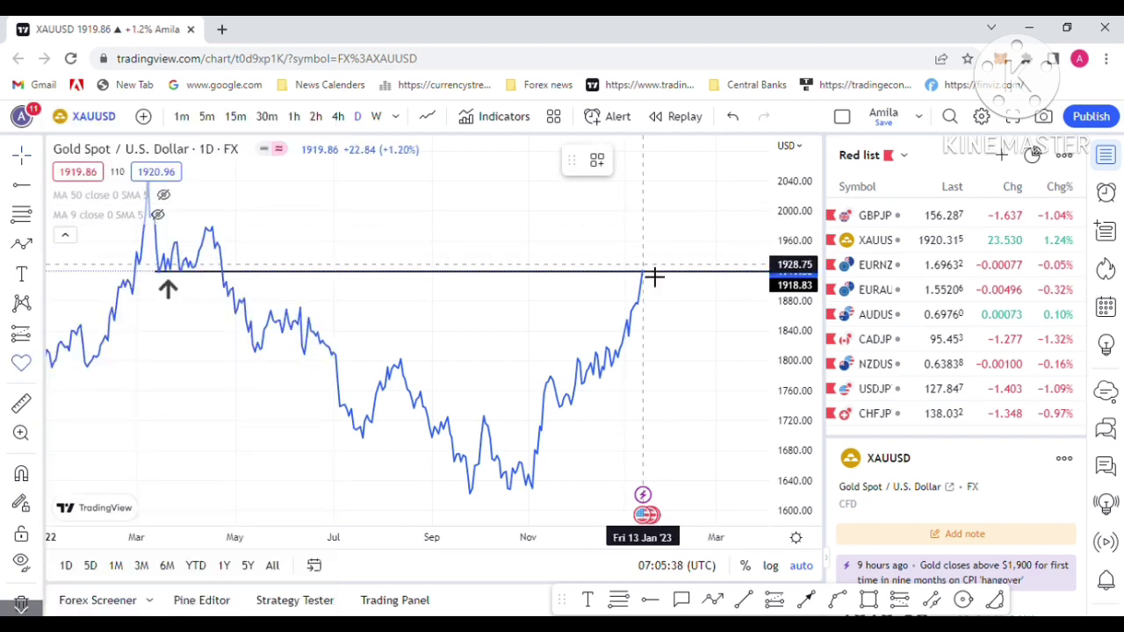
click(645, 266)
click(687, 435)
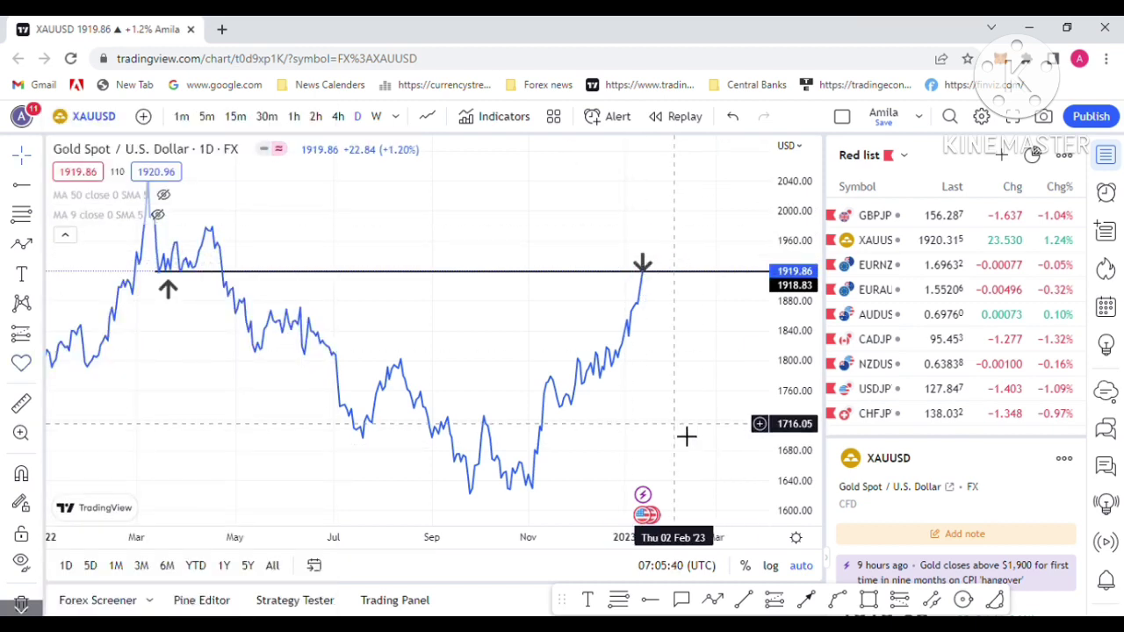
Switch back to candlesticks and nudge the down arrow slightly right and up.
click(429, 118)
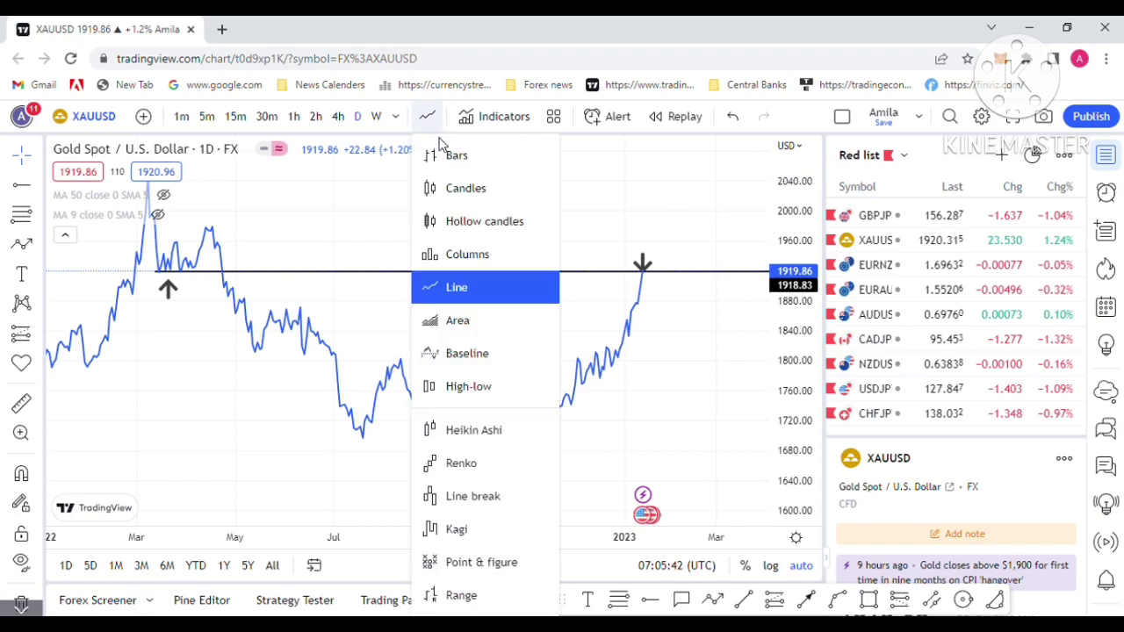
click(464, 198)
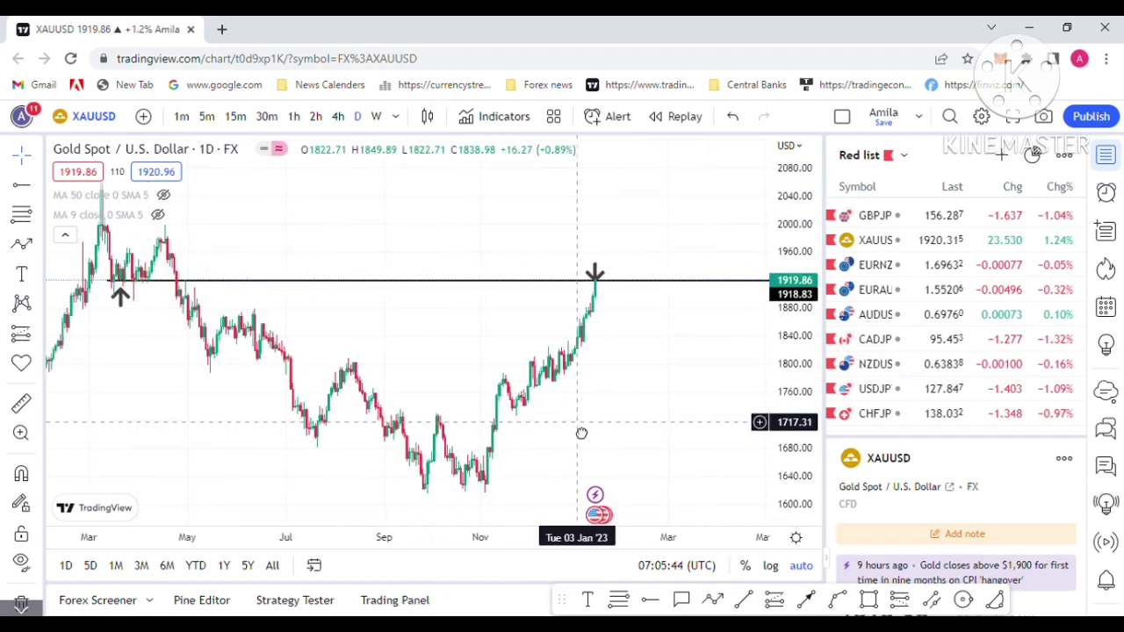
drag(581, 433, 532, 432)
click(550, 274)
drag(556, 279, 577, 275)
click(595, 382)
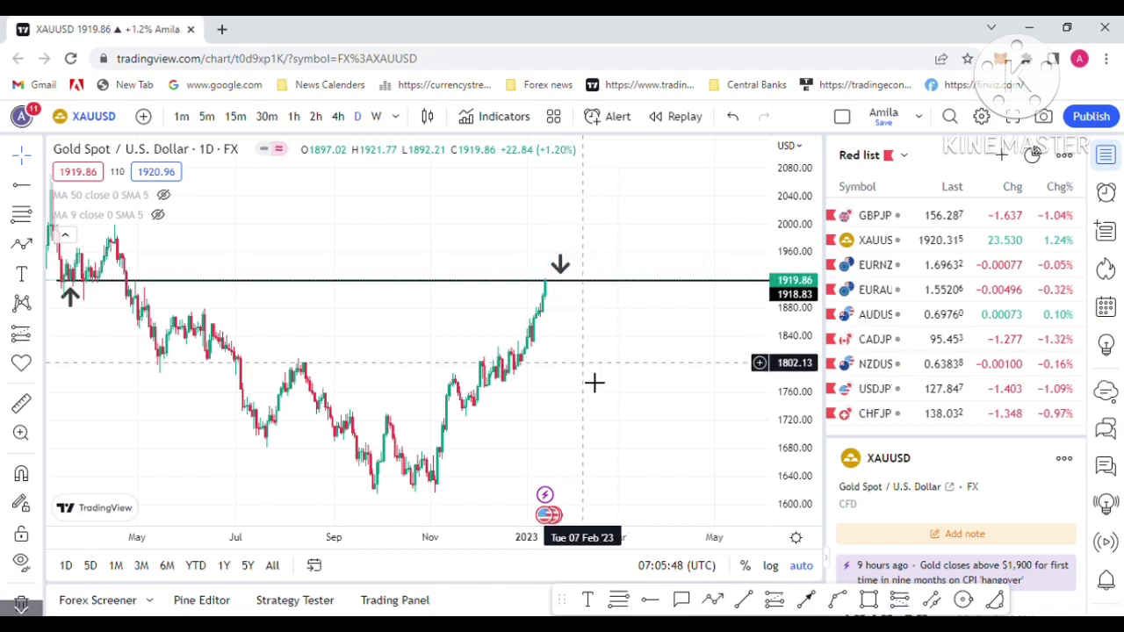
Change the chart to the 4-hour timeframe.
scroll(607, 401, up, 3)
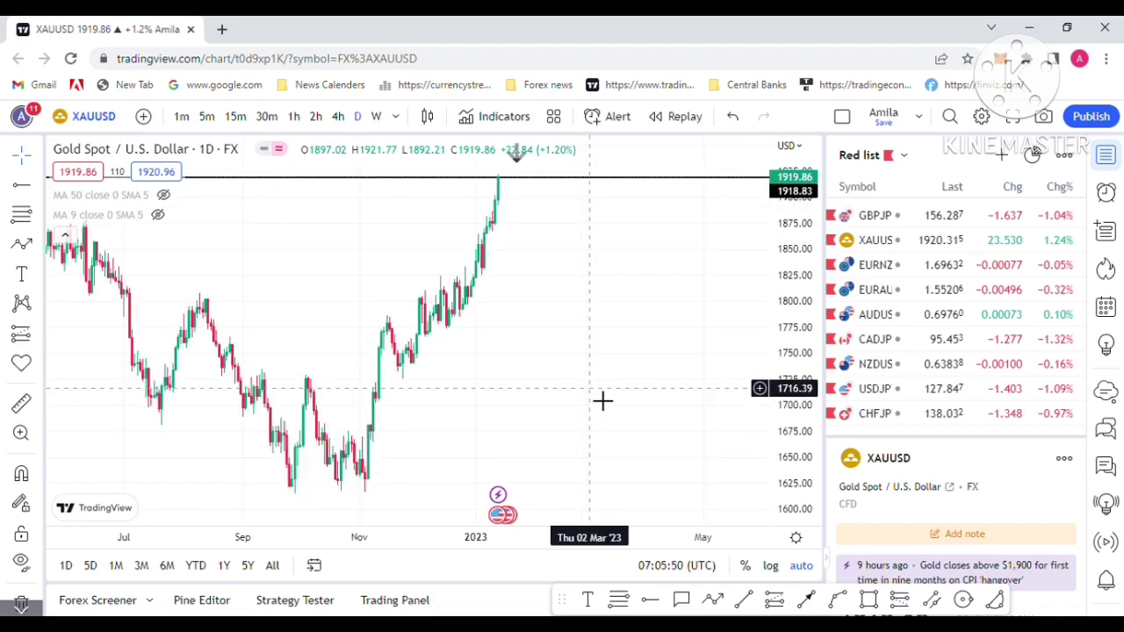
drag(594, 456, 600, 361)
scroll(595, 359, down, 2)
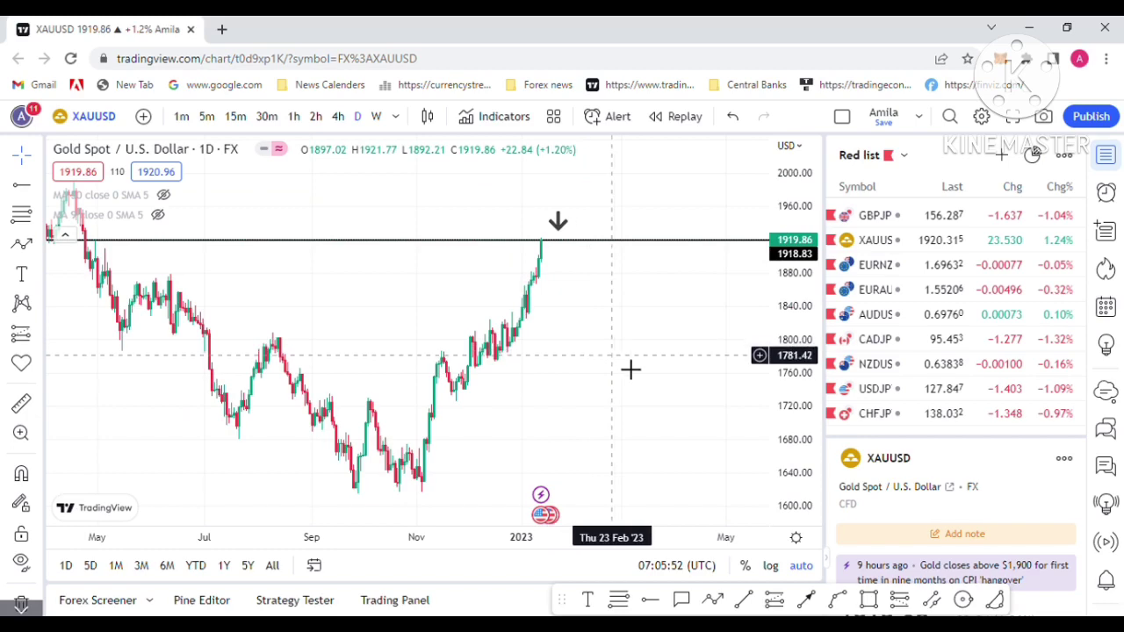
scroll(630, 370, down, 2)
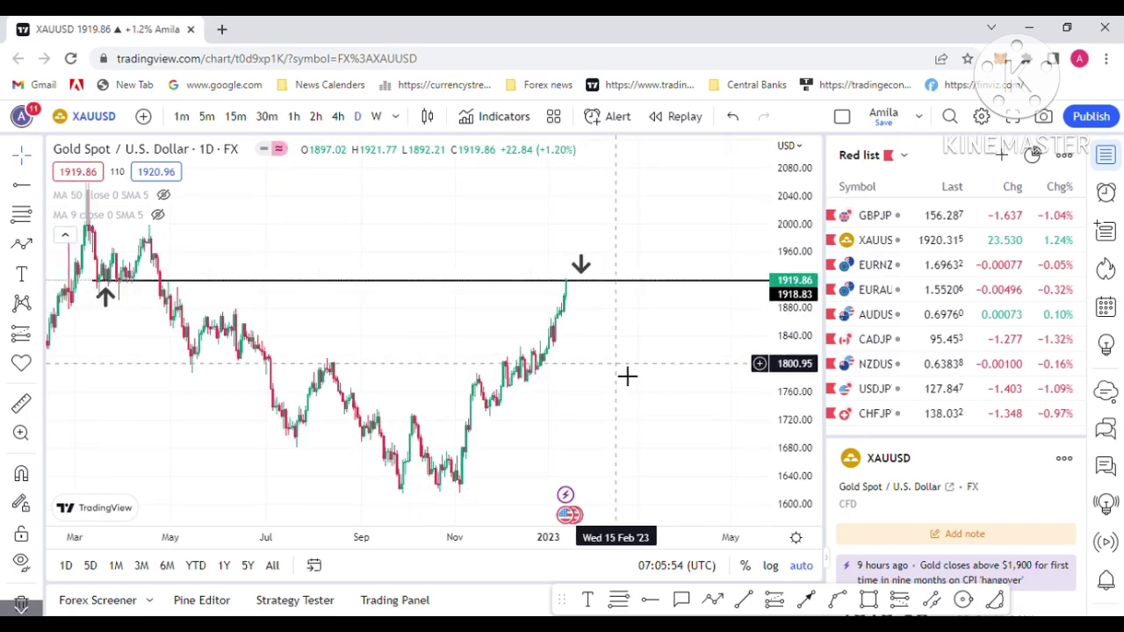
click(338, 116)
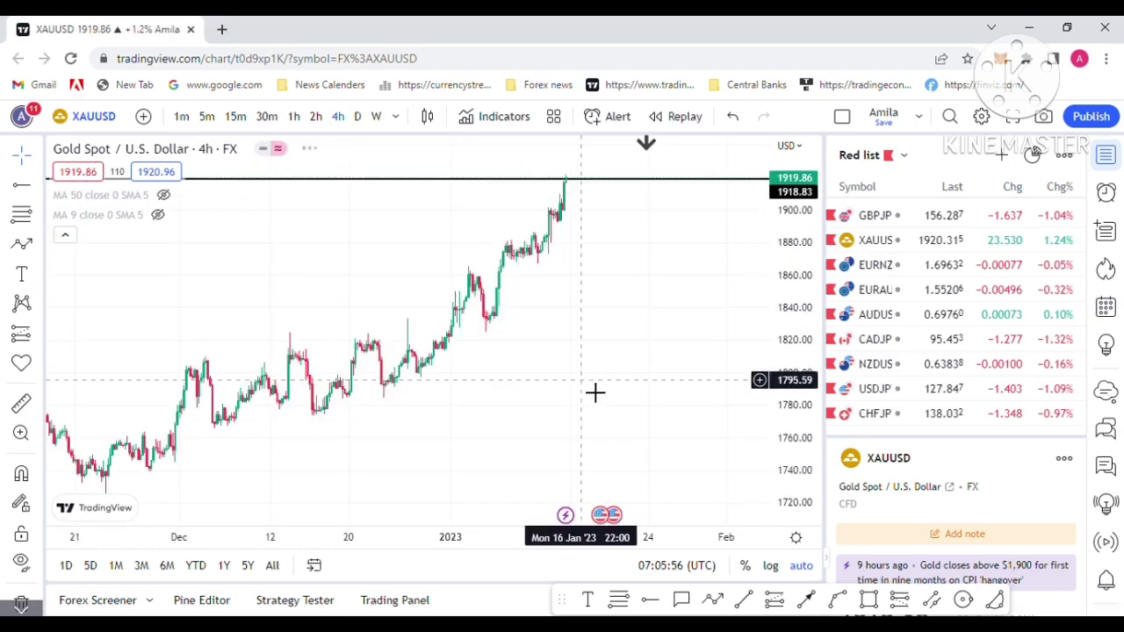
Drag the down arrow left until it sits right over the last 4h candle at 1918.83.
scroll(595, 392, down, 2)
drag(685, 157, 633, 155)
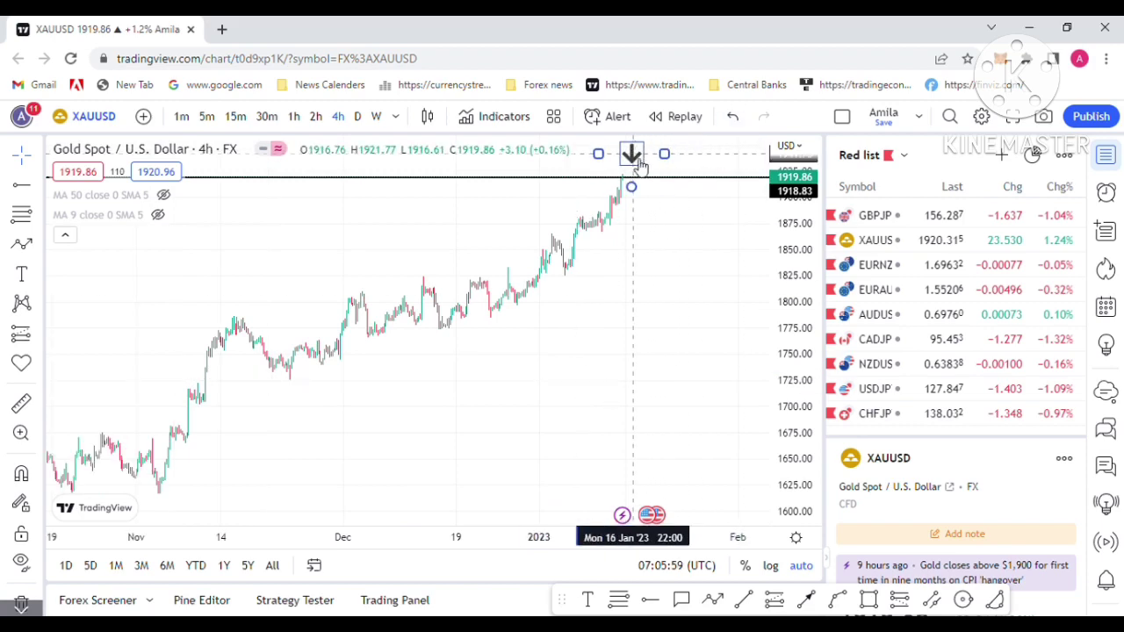
click(668, 376)
scroll(669, 376, up, 4)
scroll(645, 334, down, 4)
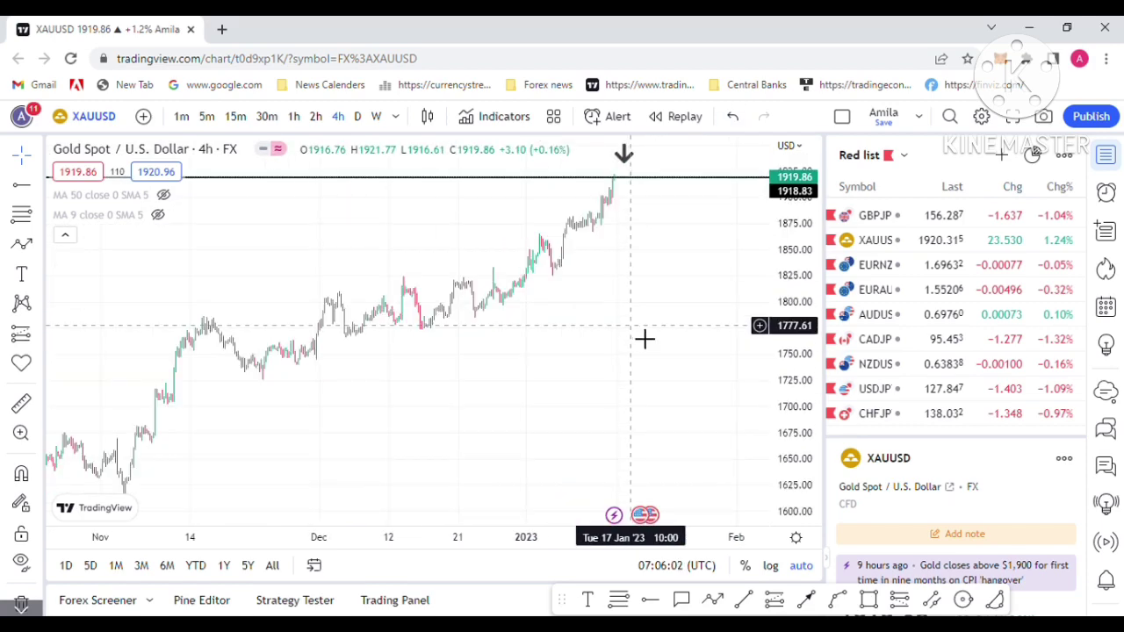
scroll(645, 338, up, 2)
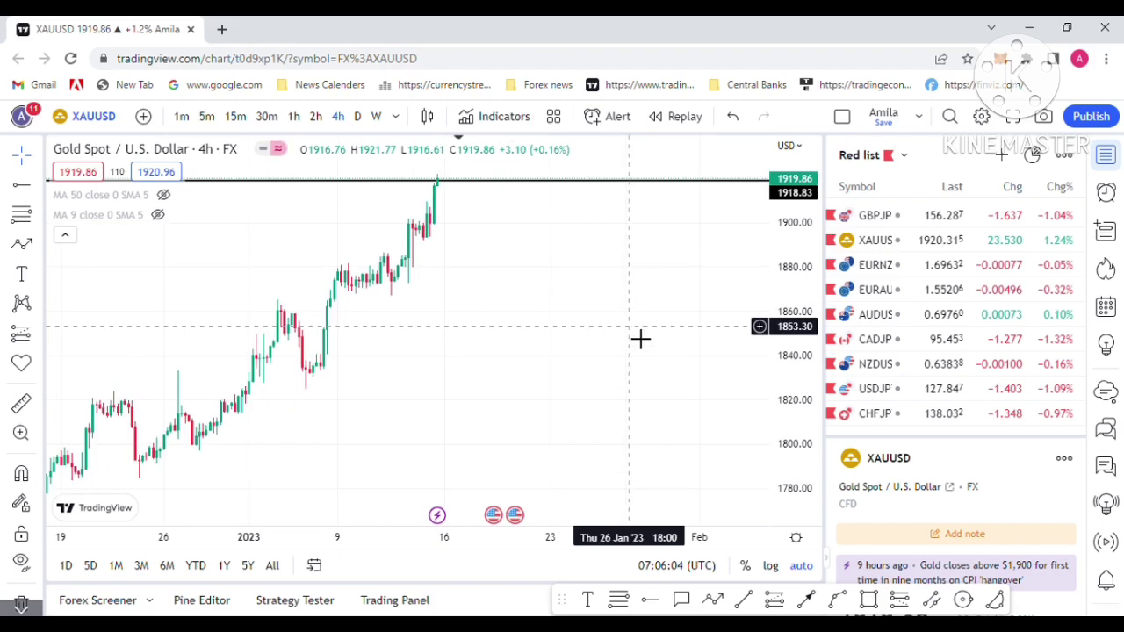
scroll(640, 339, down, 4)
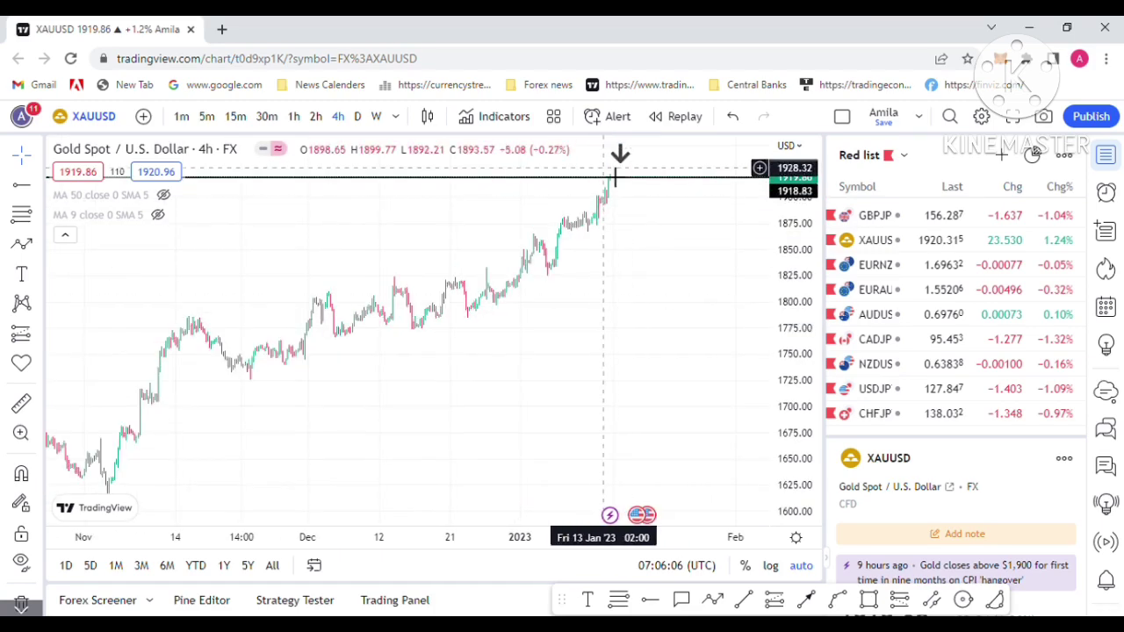
drag(629, 163, 618, 171)
click(676, 378)
scroll(676, 379, up, 2)
scroll(669, 378, up, 1)
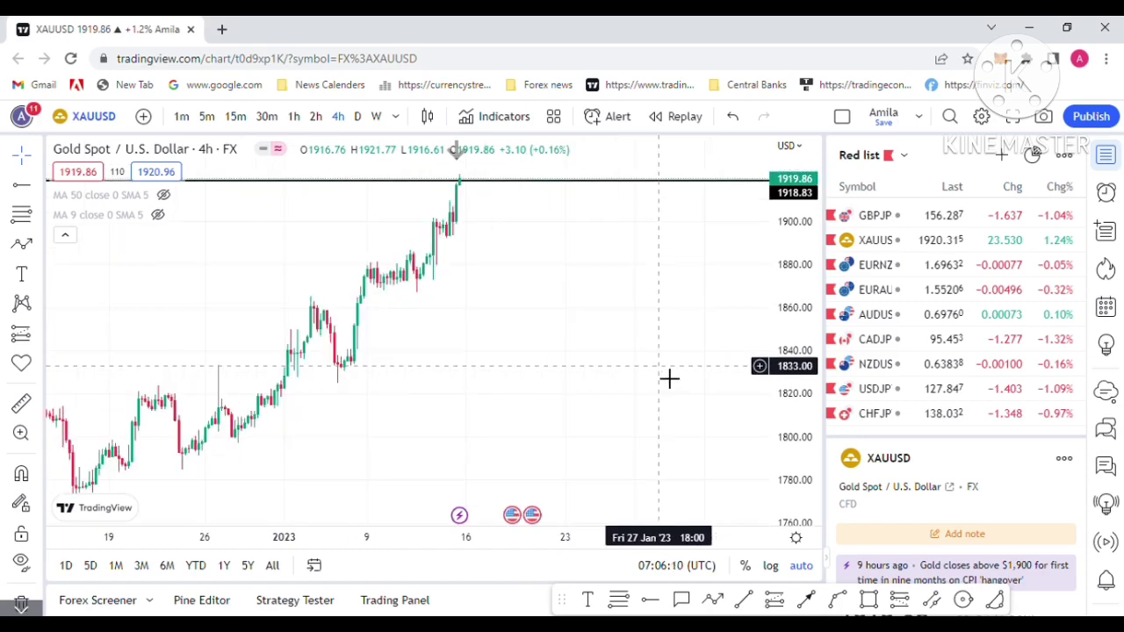
Draw a first yellow rectangle zone just below the 1919 resistance.
click(42, 278)
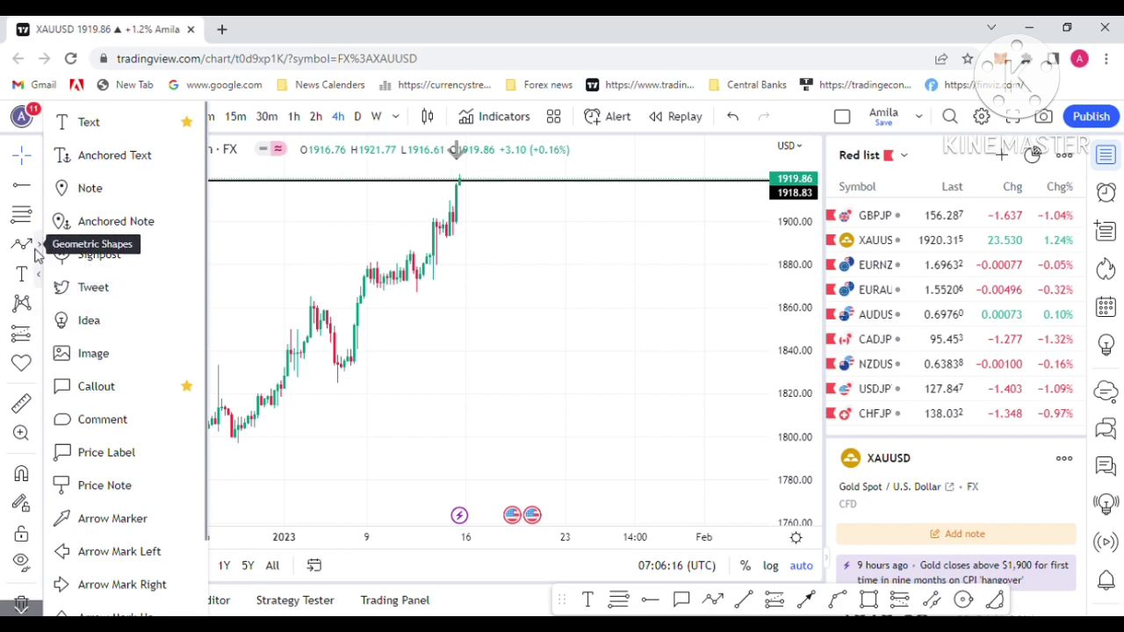
click(37, 255)
click(95, 300)
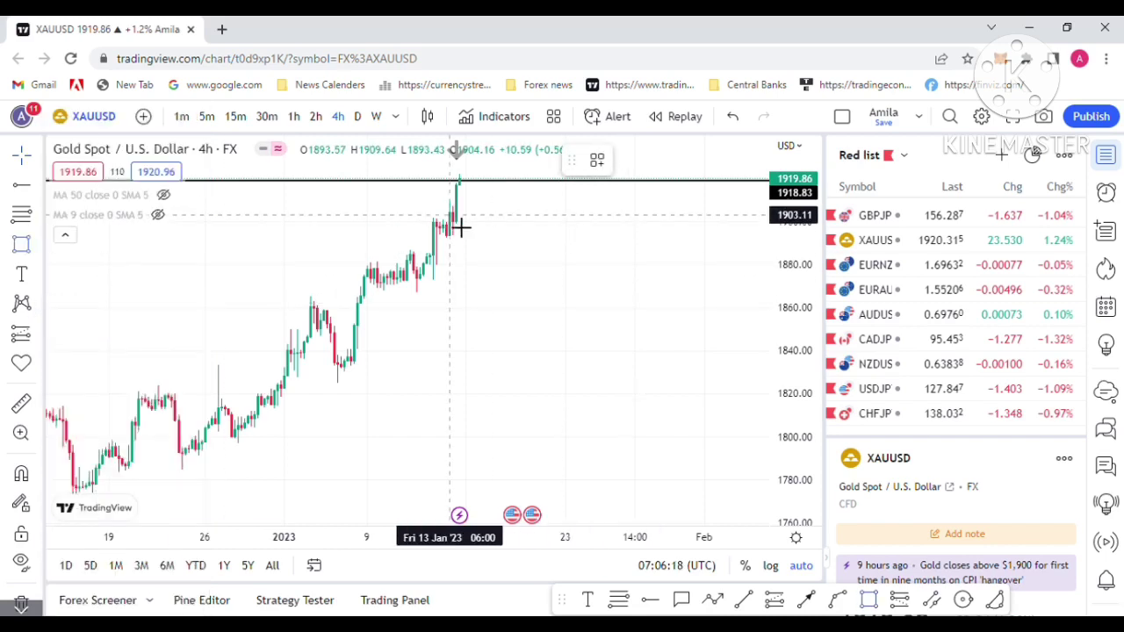
click(545, 232)
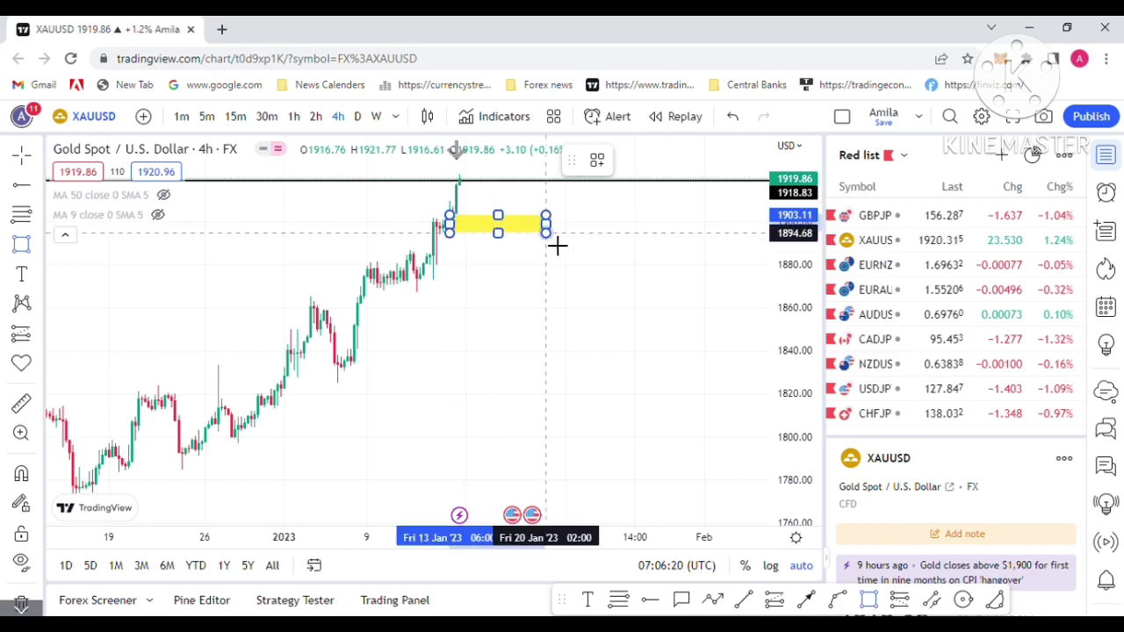
click(538, 306)
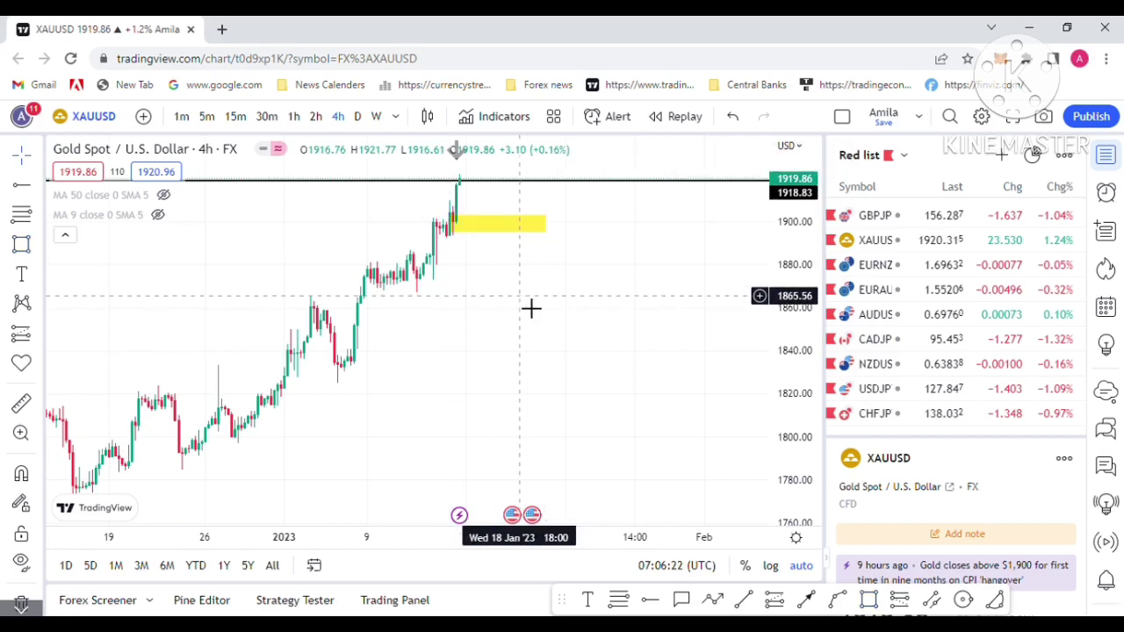
Switch to the daily timeframe and extend the first zone downward.
click(358, 116)
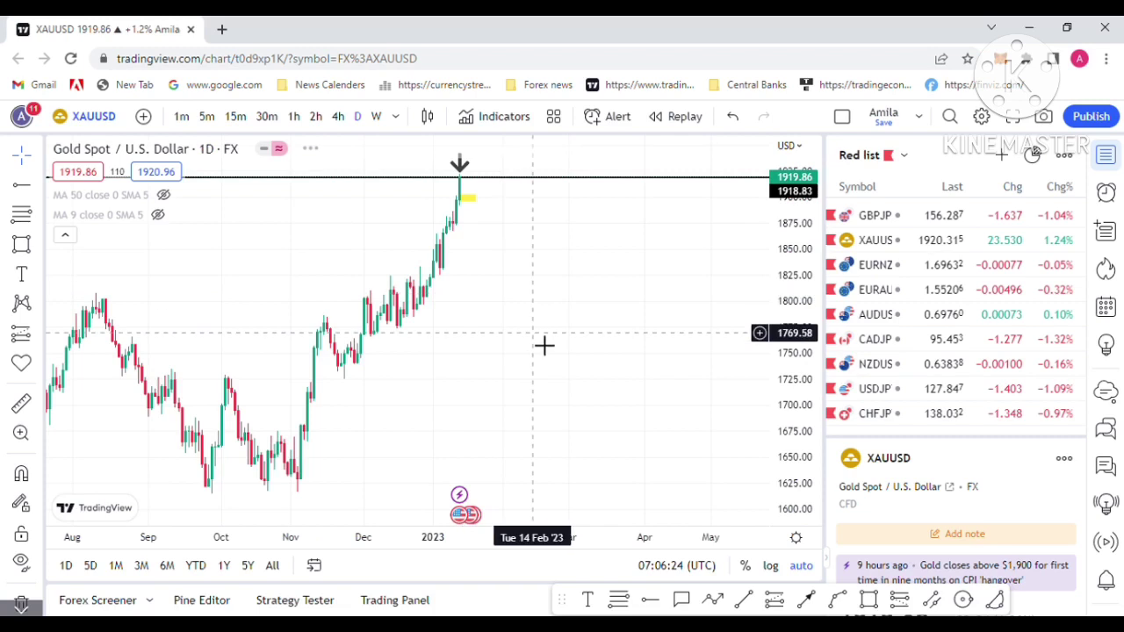
scroll(536, 343, up, 4)
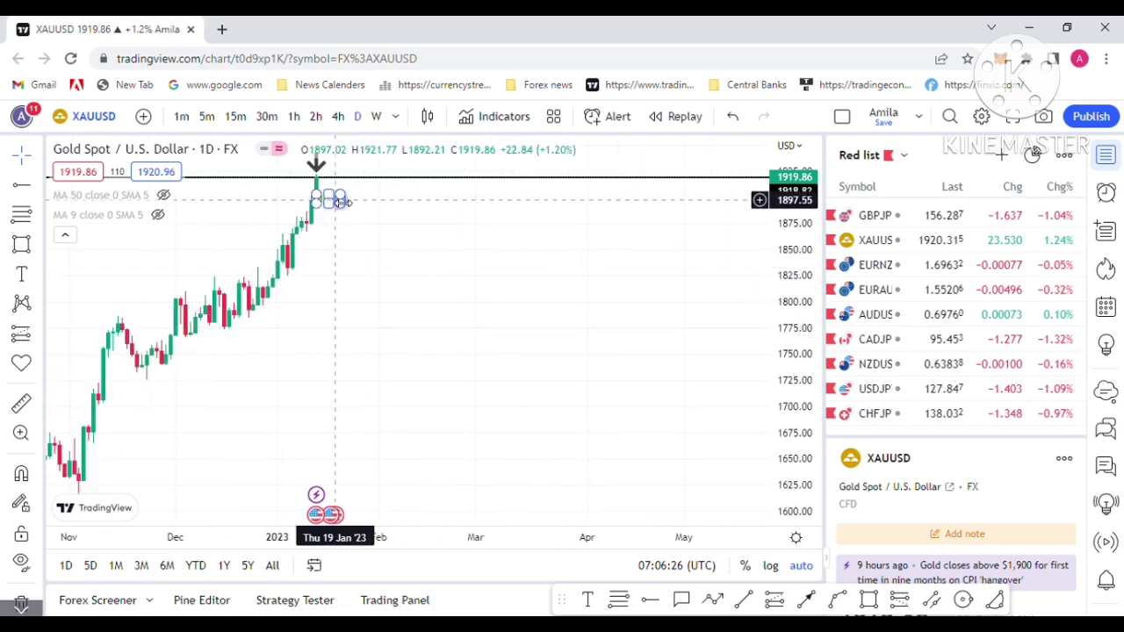
mouse_move(348, 195)
mouse_down()
mouse_move(349, 218)
mouse_move(327, 232)
mouse_move(356, 233)
mouse_move(309, 224)
mouse_up()
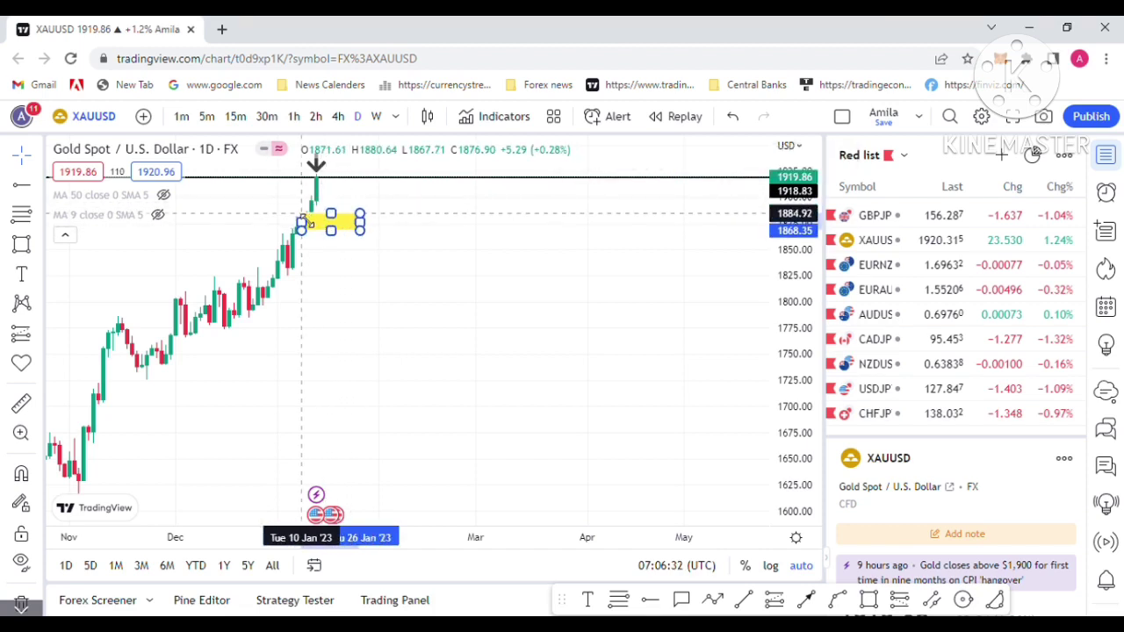
click(386, 288)
Draw two more yellow zones beneath it, near 1840 and 1805.
click(21, 244)
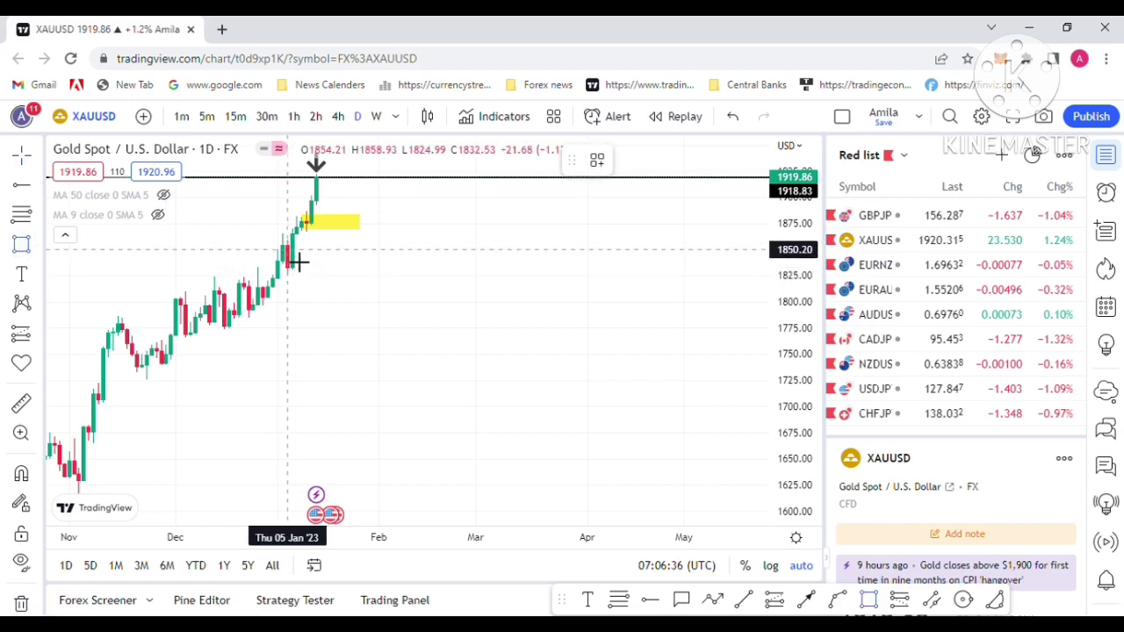
mouse_move(296, 260)
mouse_down()
mouse_move(376, 277)
mouse_move(368, 281)
mouse_up()
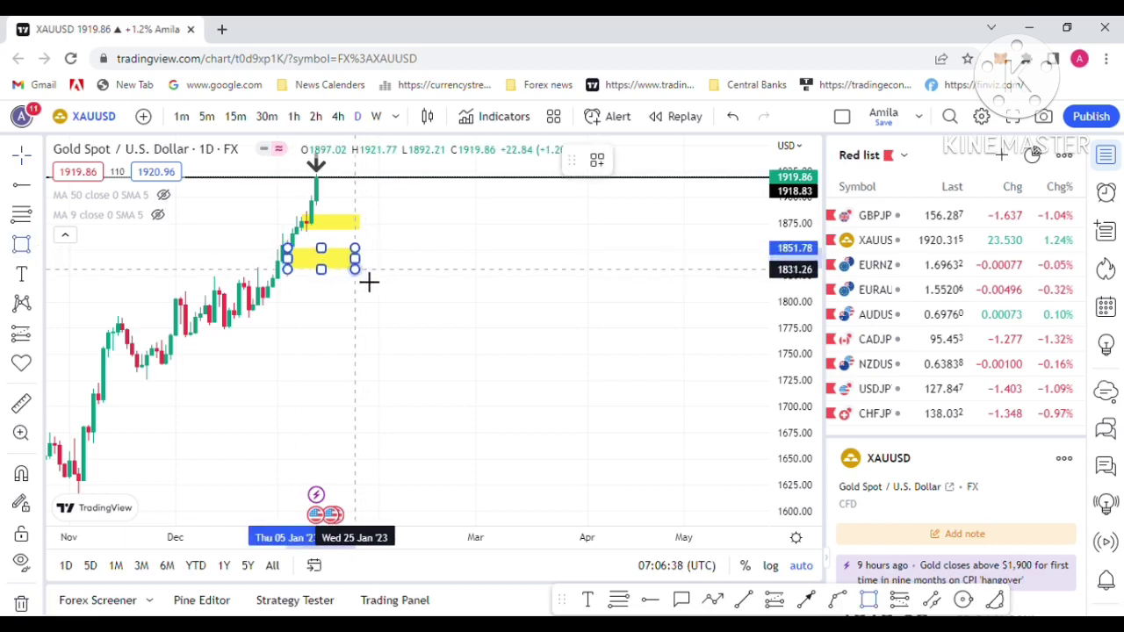
click(382, 318)
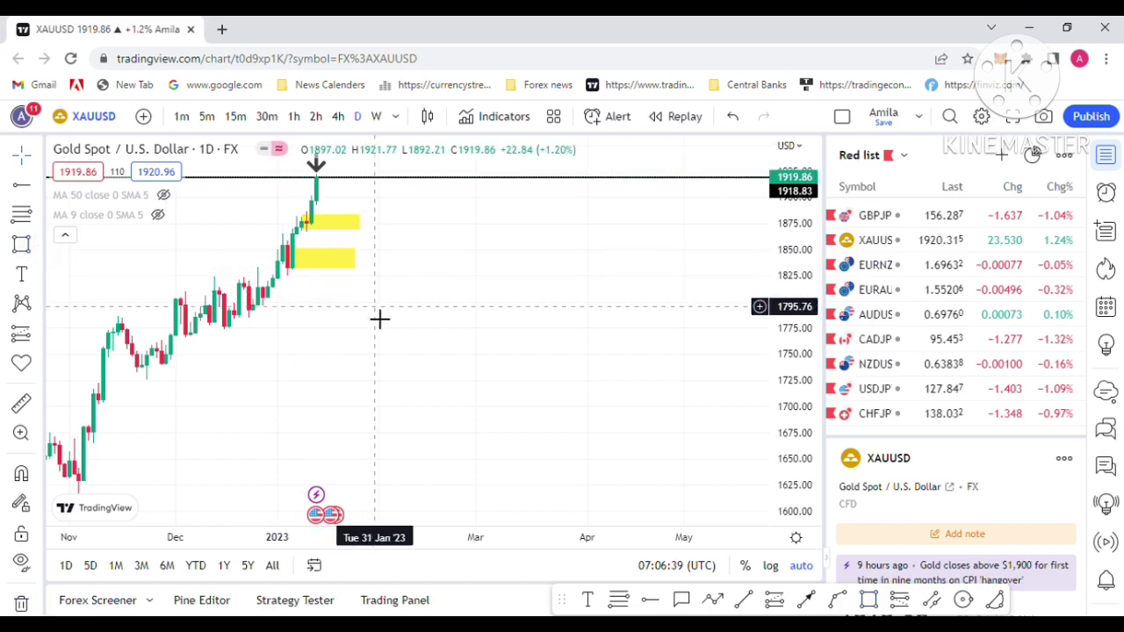
click(27, 245)
drag(274, 300, 366, 313)
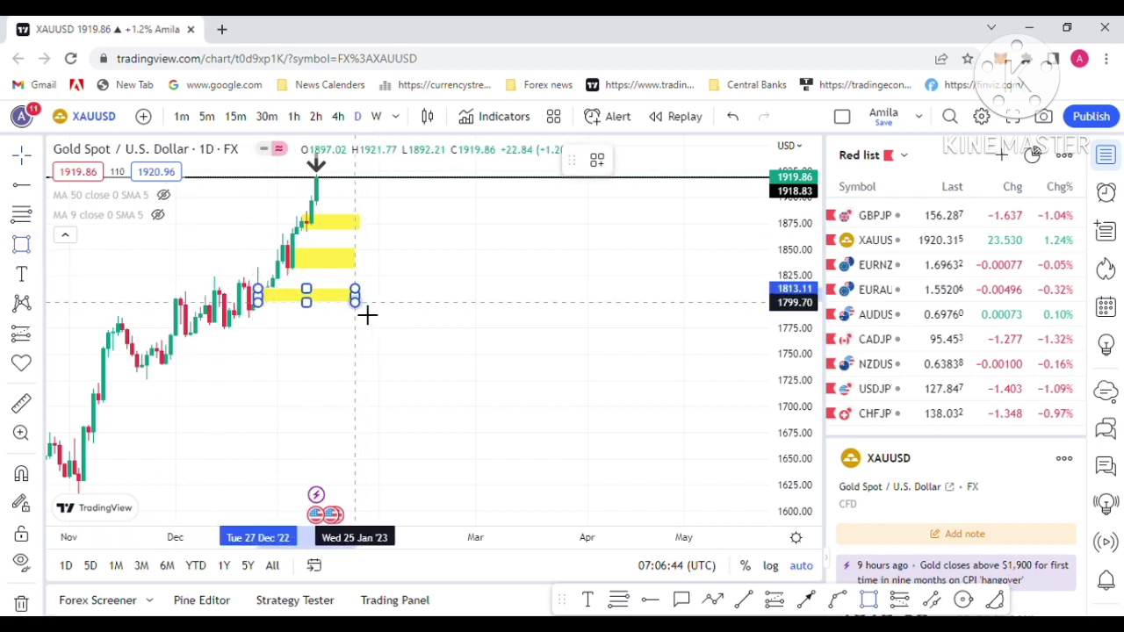
click(378, 357)
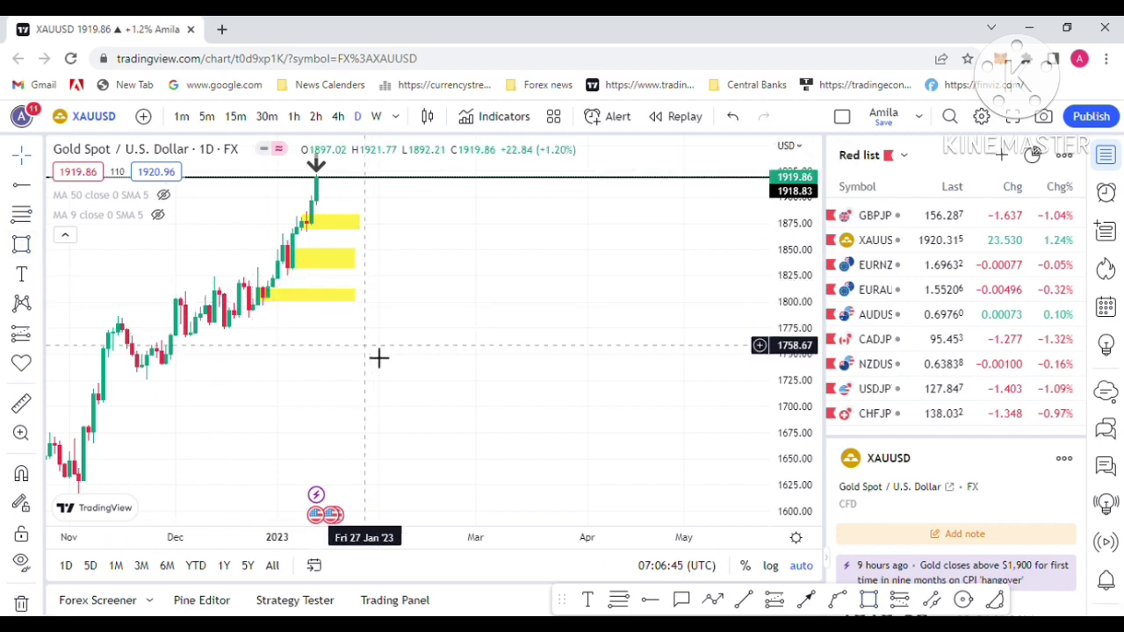
Switch the chart back to the 4-hour timeframe.
click(339, 116)
click(414, 293)
scroll(419, 298, down, 3)
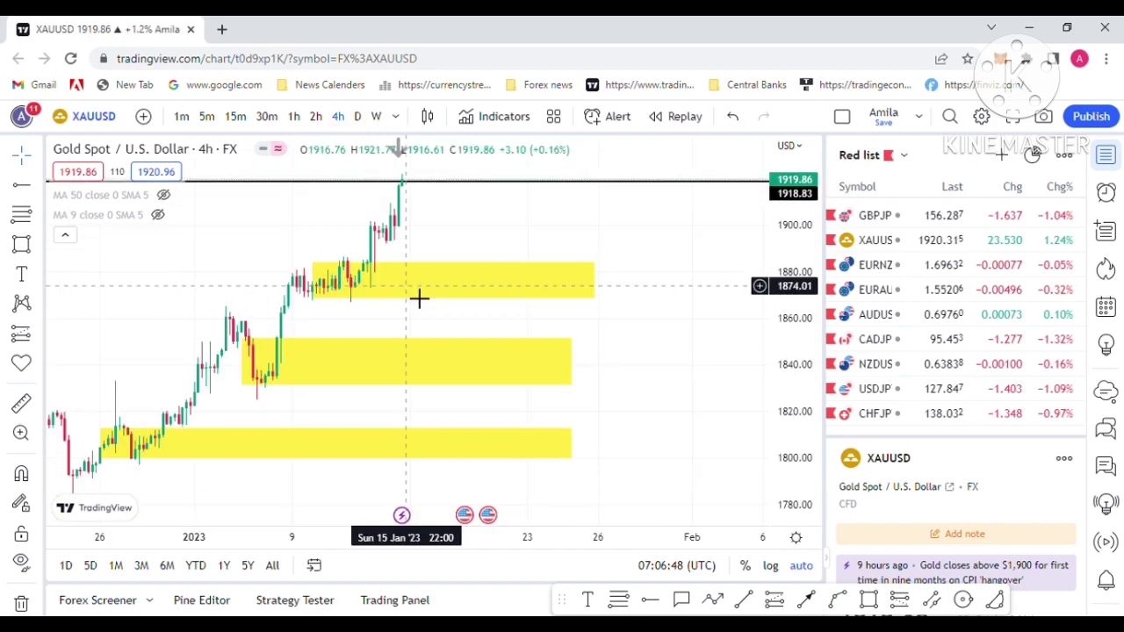
click(621, 369)
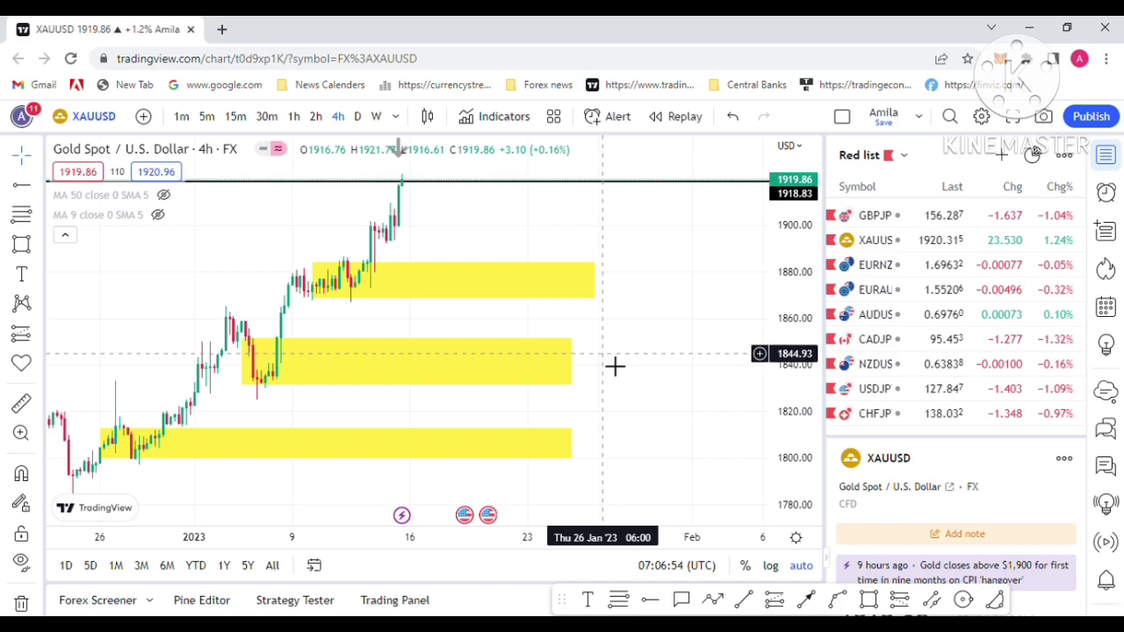
Trim the top and middle yellow zones shorter from the right.
scroll(615, 366, down, 1)
drag(608, 292, 591, 298)
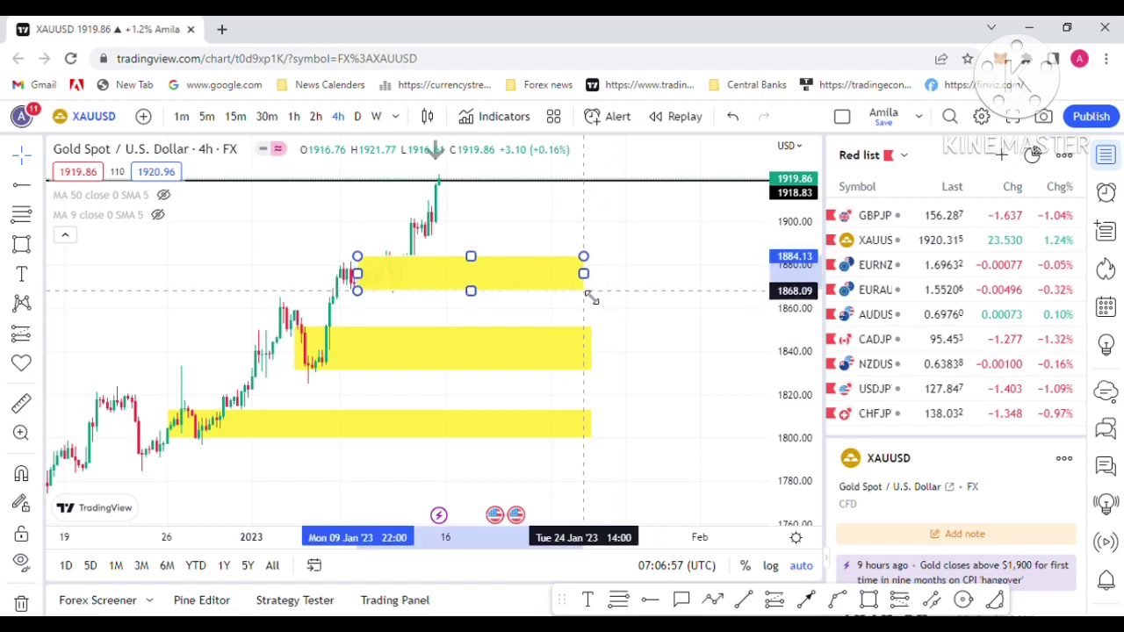
click(593, 376)
drag(594, 376, 588, 374)
click(618, 374)
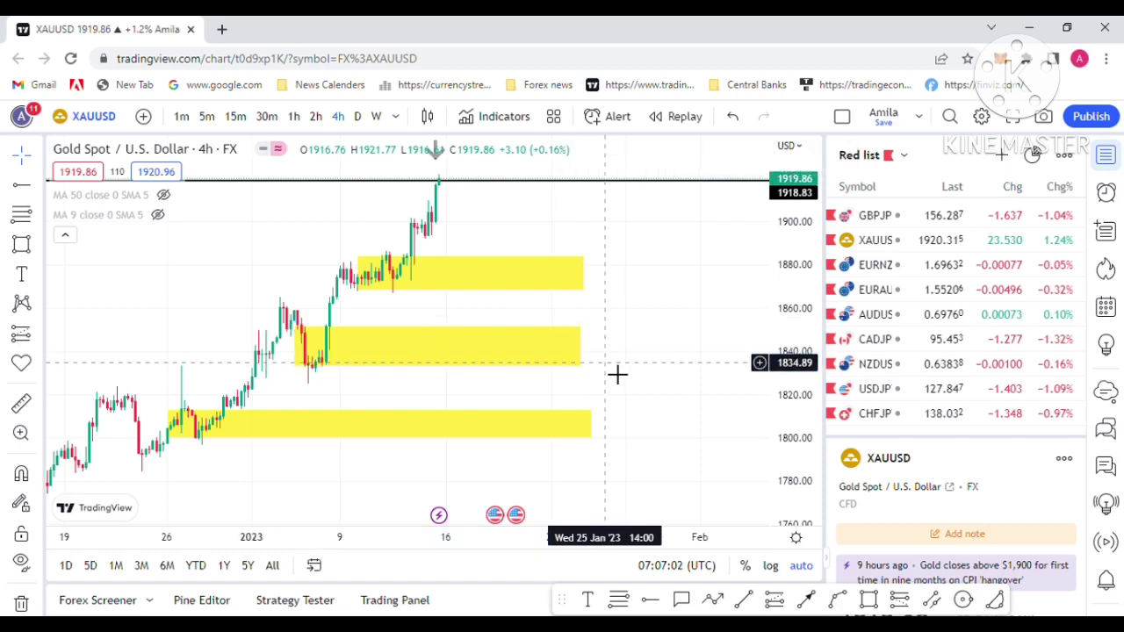
Shorten the top and bottom zones so all three end around 24 January 2023.
click(584, 292)
drag(584, 291, 574, 289)
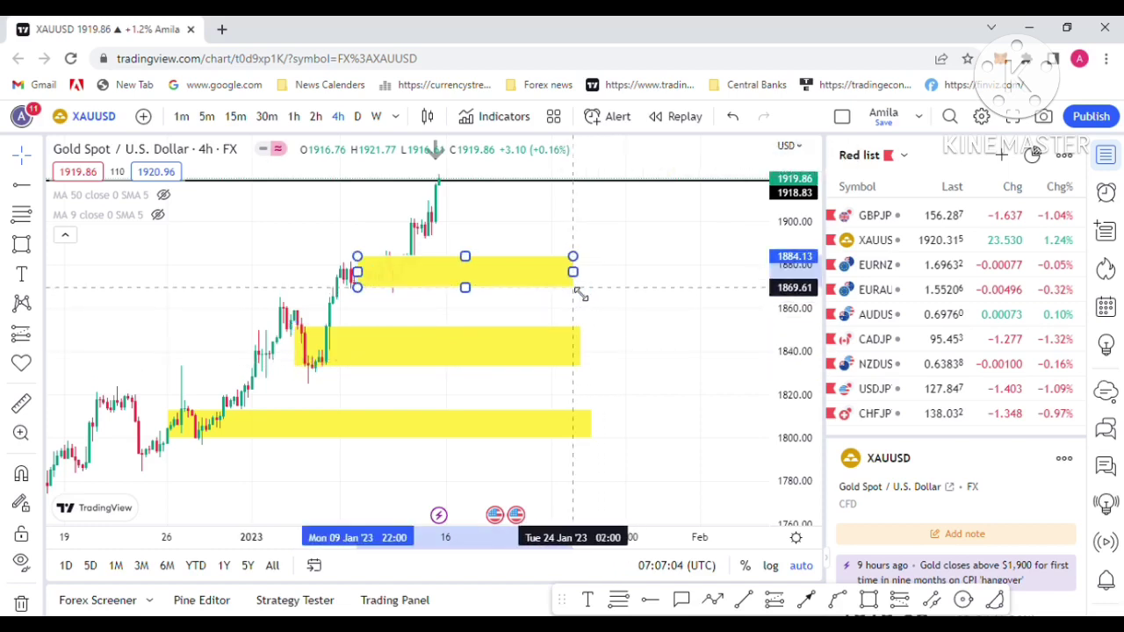
click(594, 412)
drag(593, 413, 583, 414)
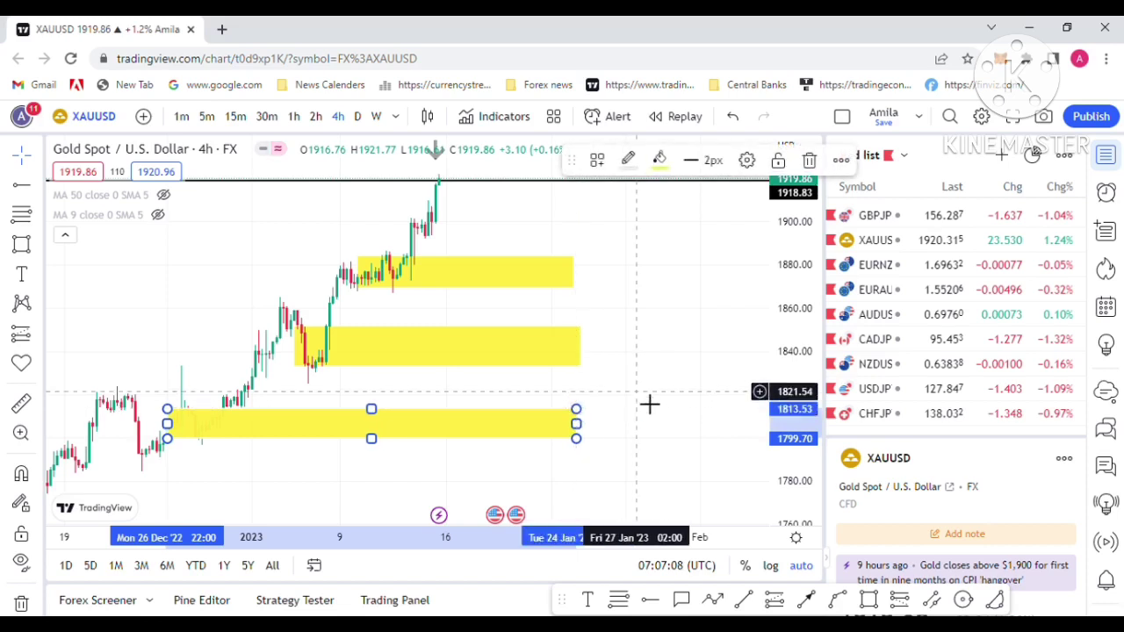
click(650, 402)
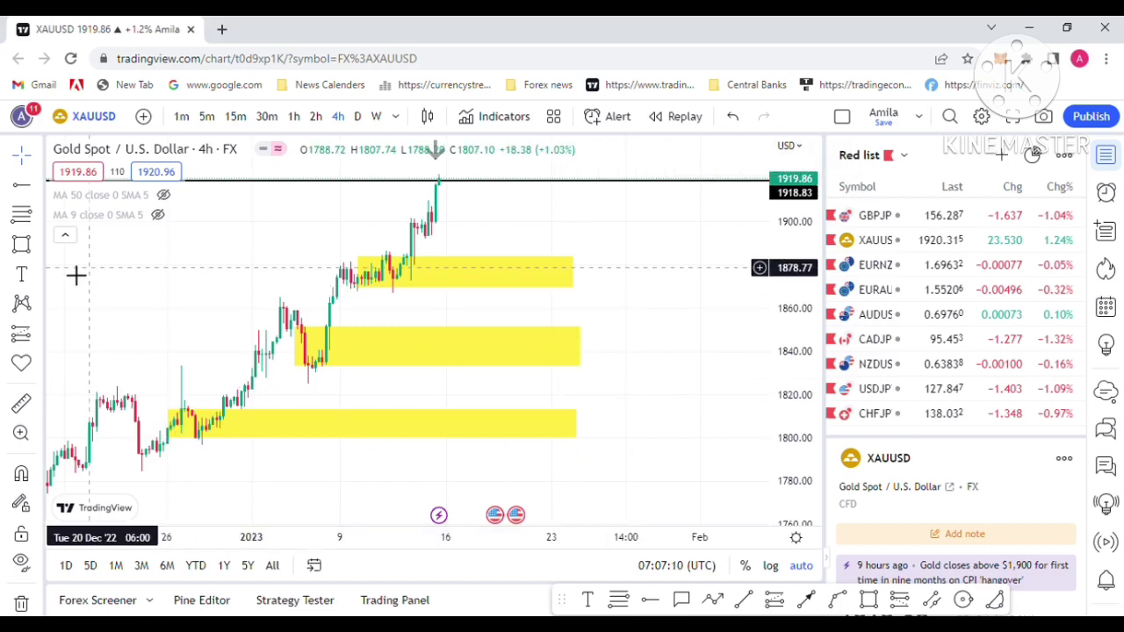
Draw a 2px path dipping into the top zone and rising to the resistance line.
click(39, 249)
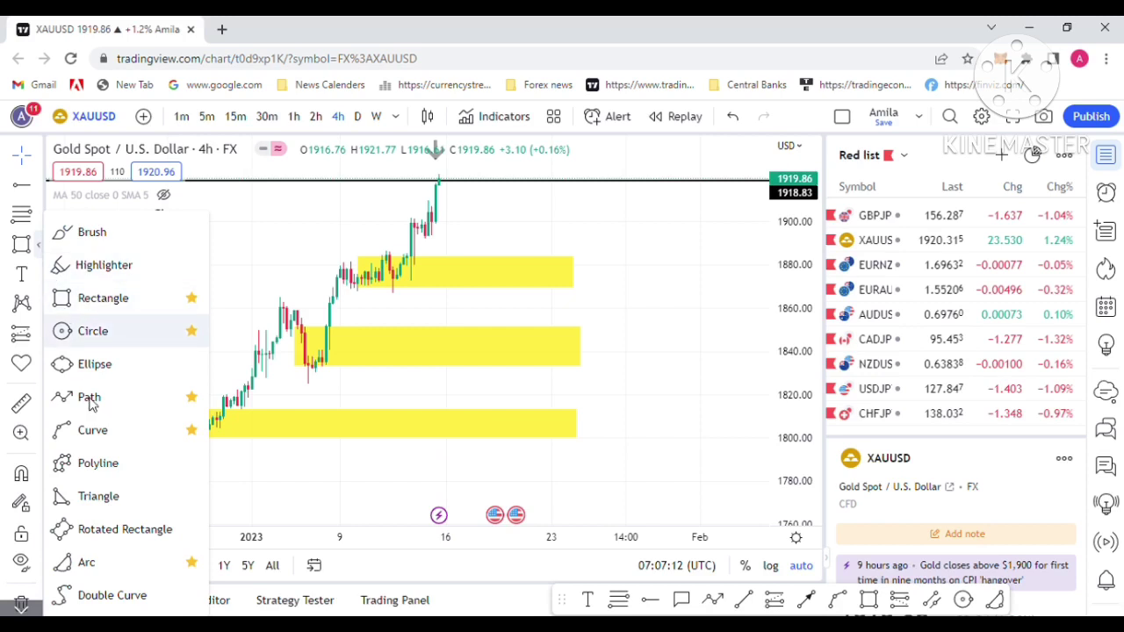
click(97, 400)
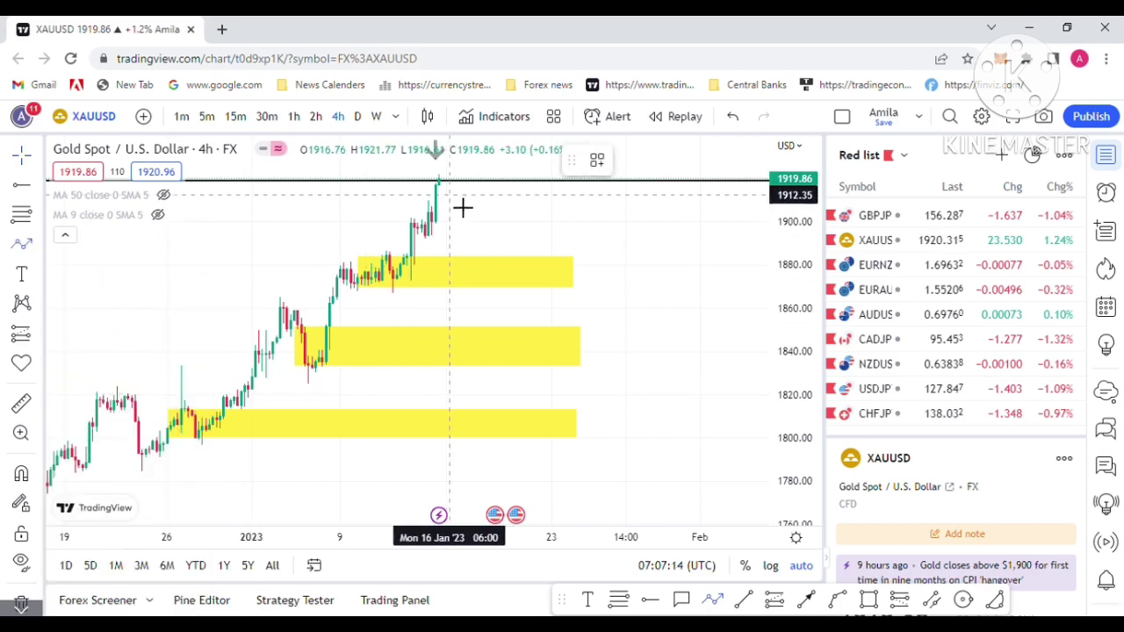
click(474, 274)
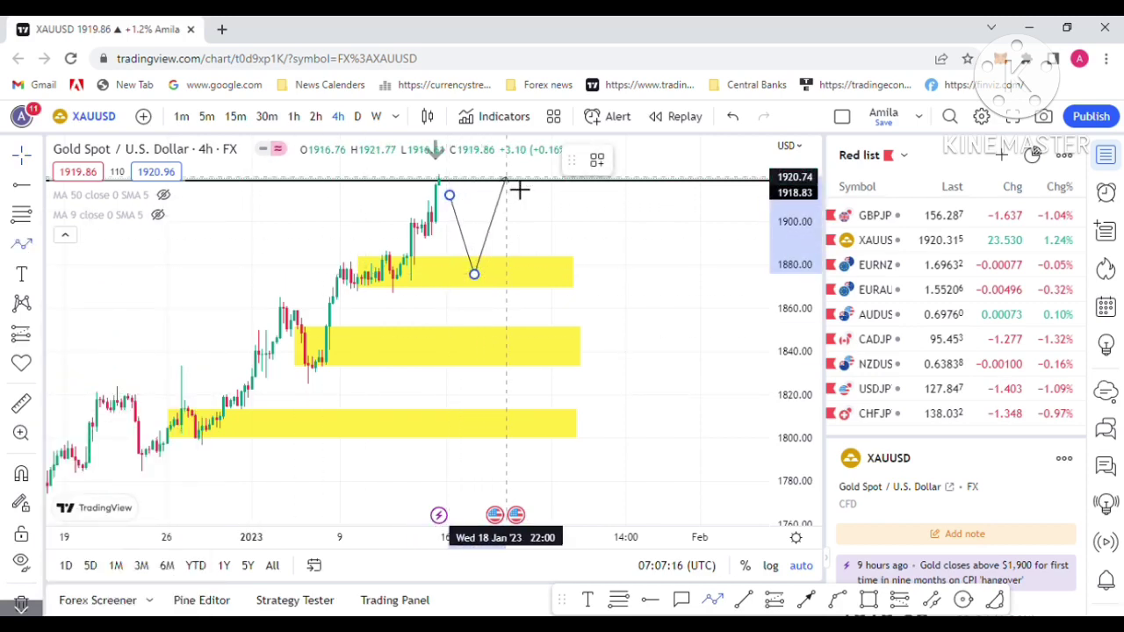
double_click(509, 173)
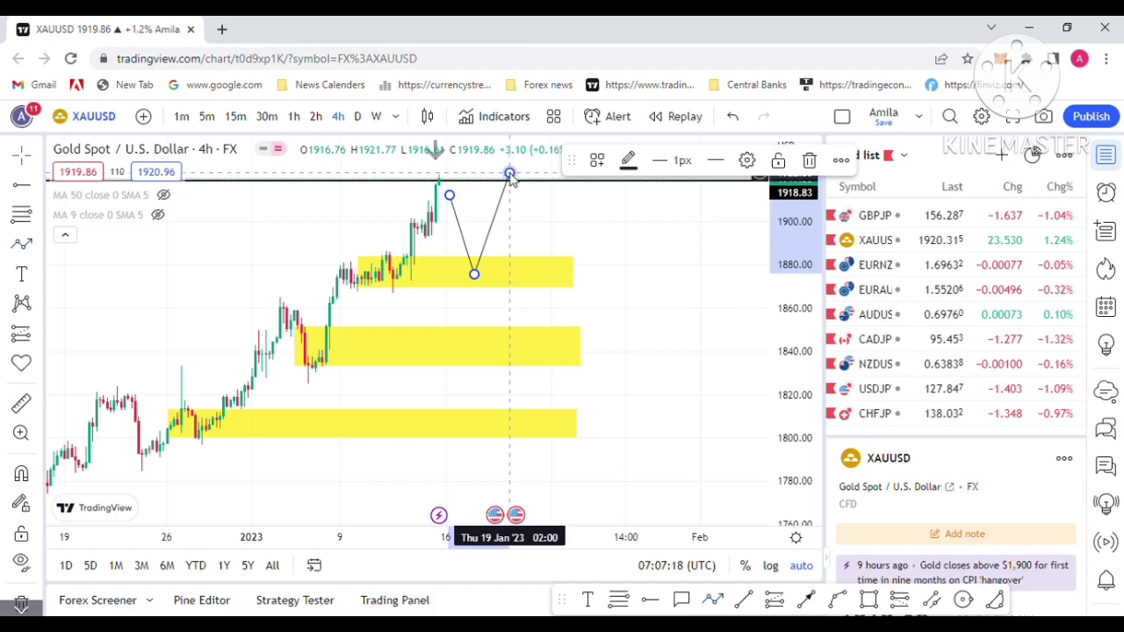
click(682, 160)
click(650, 230)
click(647, 320)
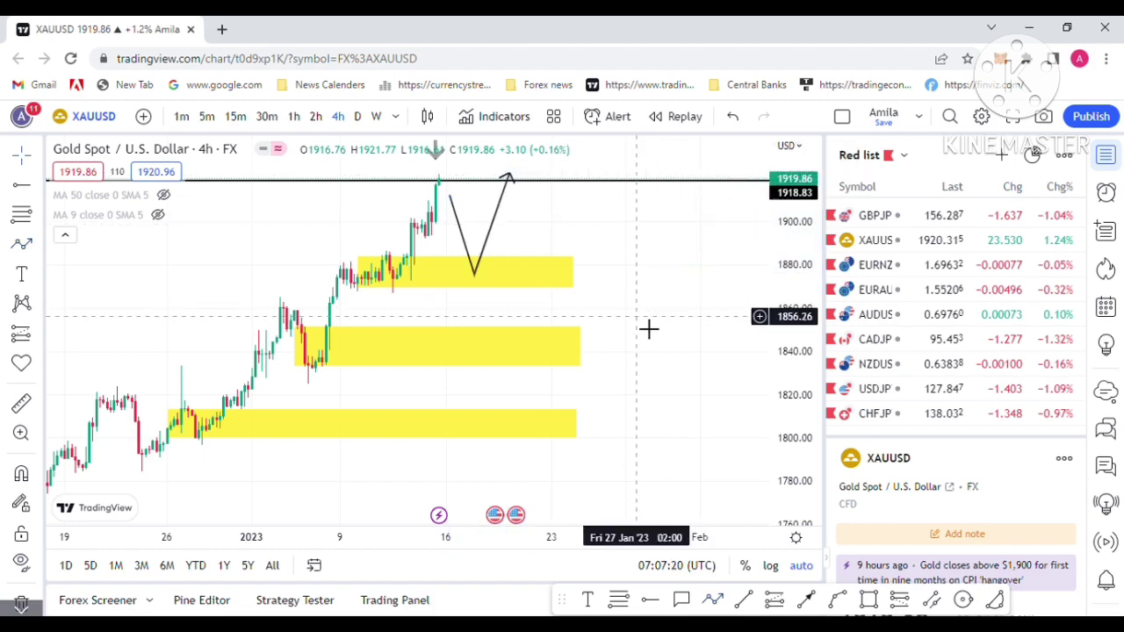
Draw two more paths dropping into the middle and bottom zones and rebounding below resistance.
drag(474, 274, 496, 343)
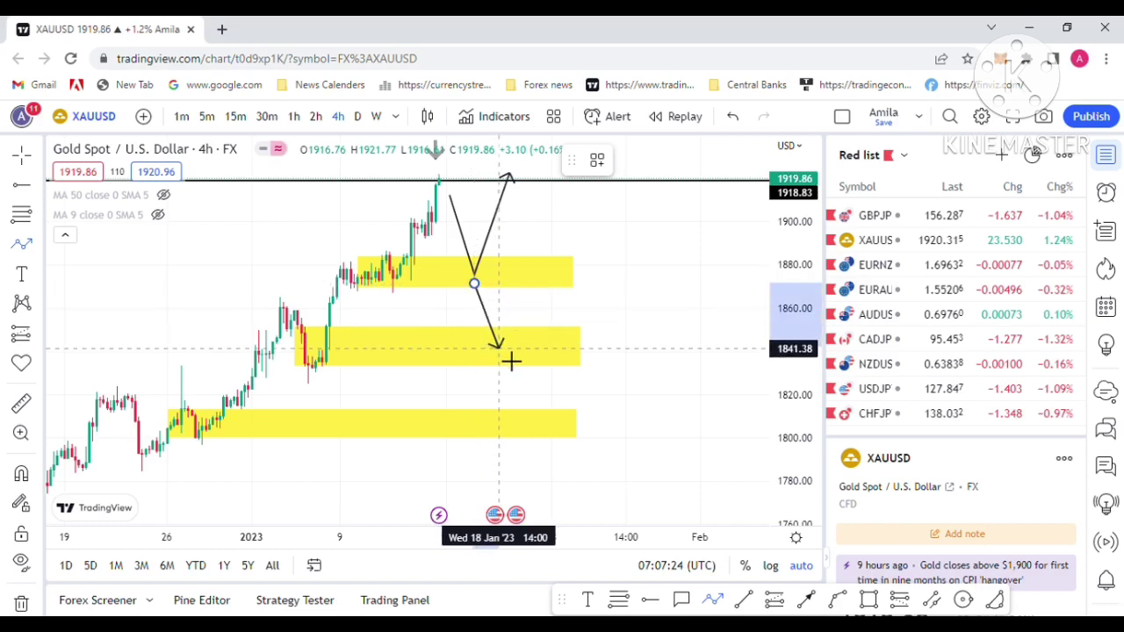
click(498, 349)
double_click(548, 193)
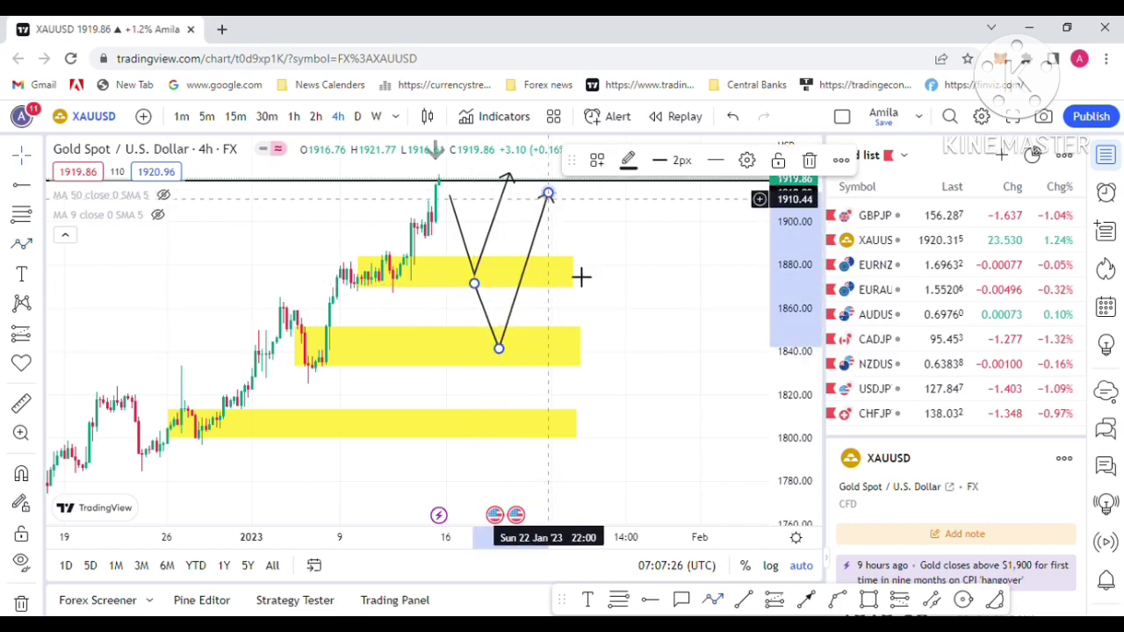
click(581, 278)
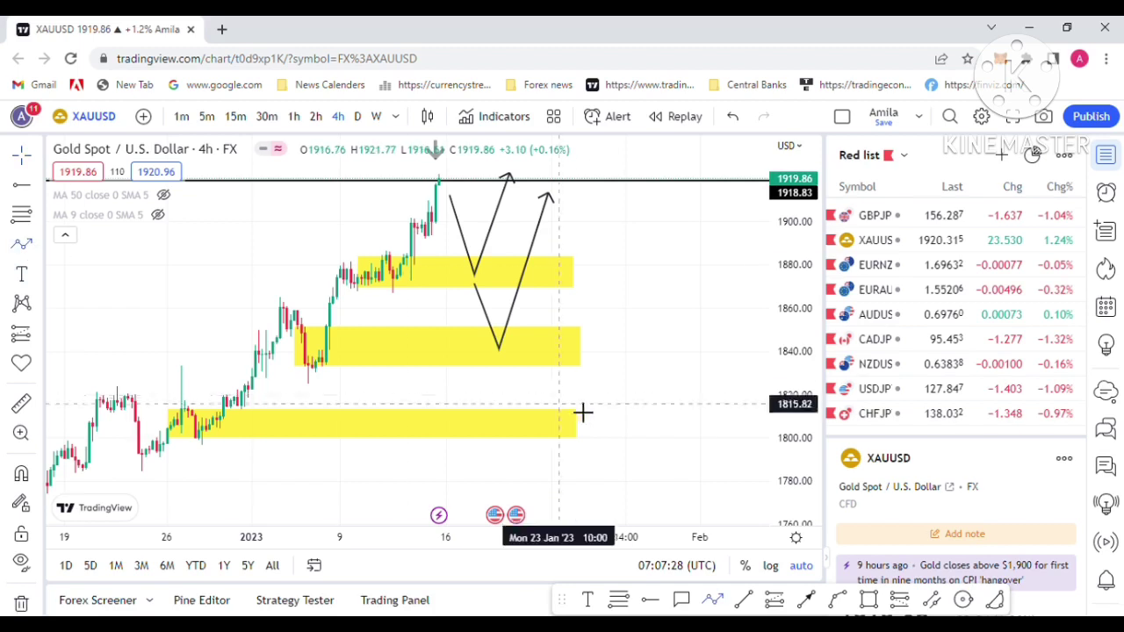
click(499, 358)
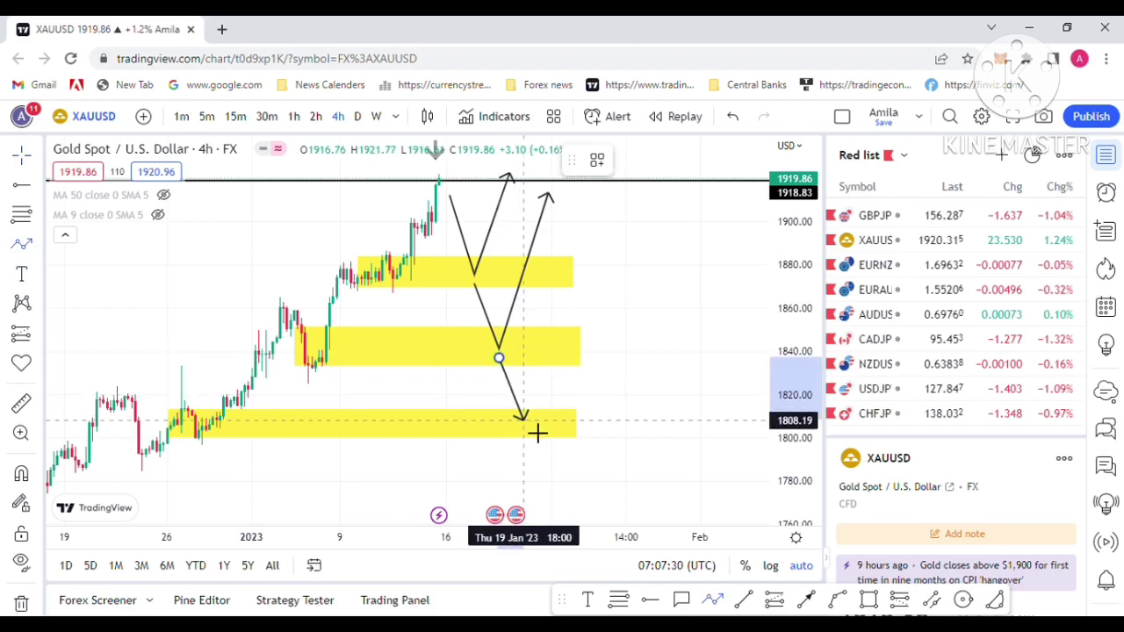
click(537, 432)
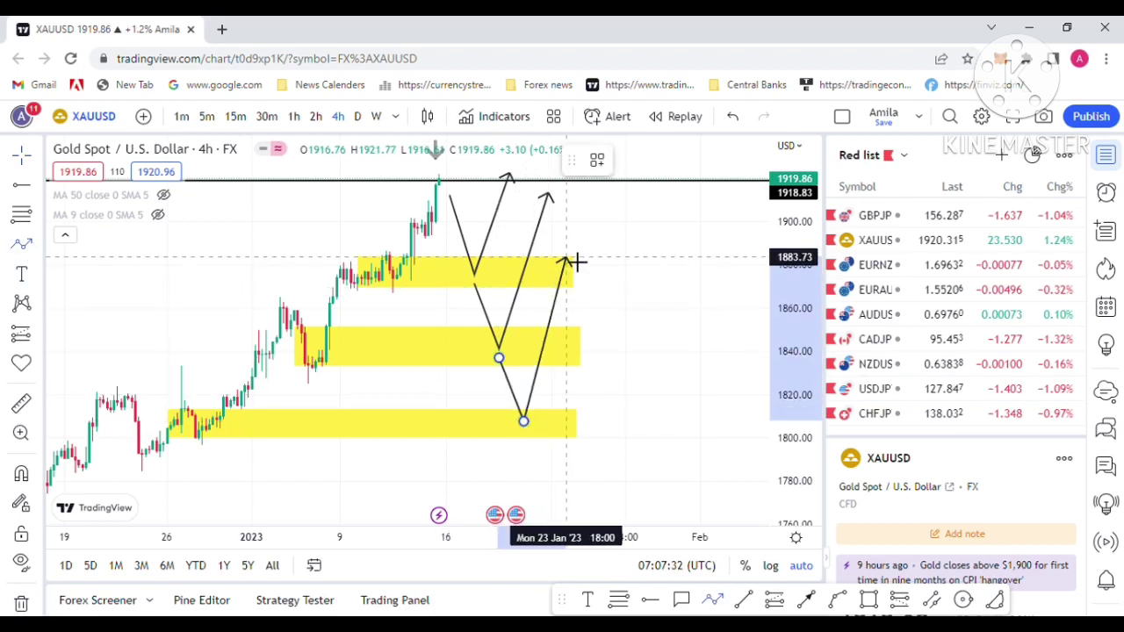
double_click(584, 230)
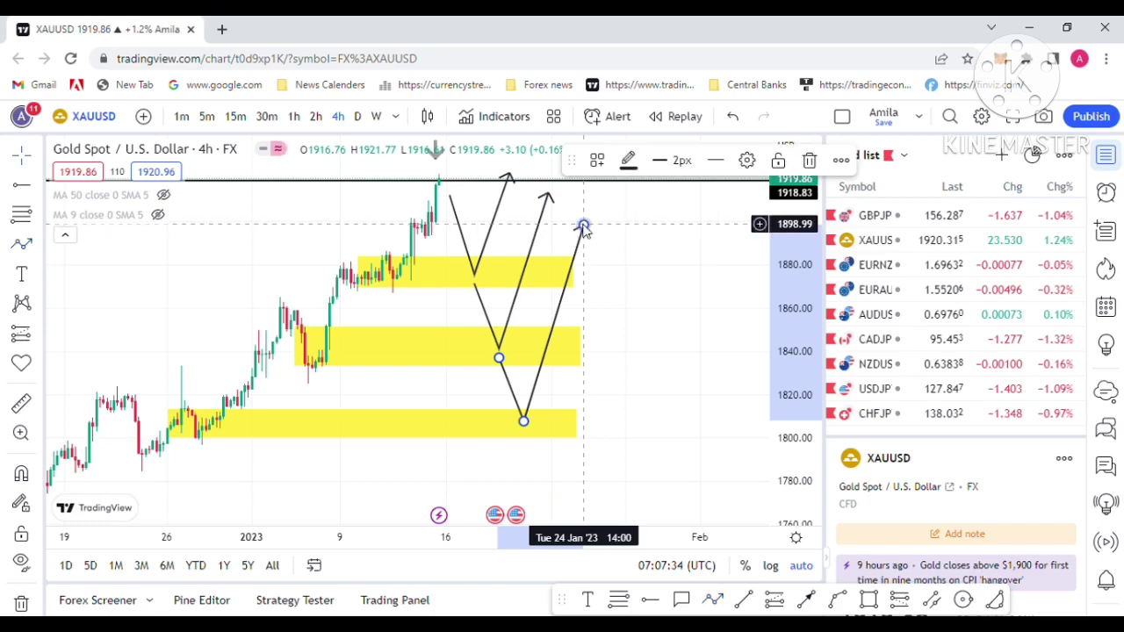
click(642, 377)
scroll(369, 430, down, 1)
scroll(366, 429, down, 3)
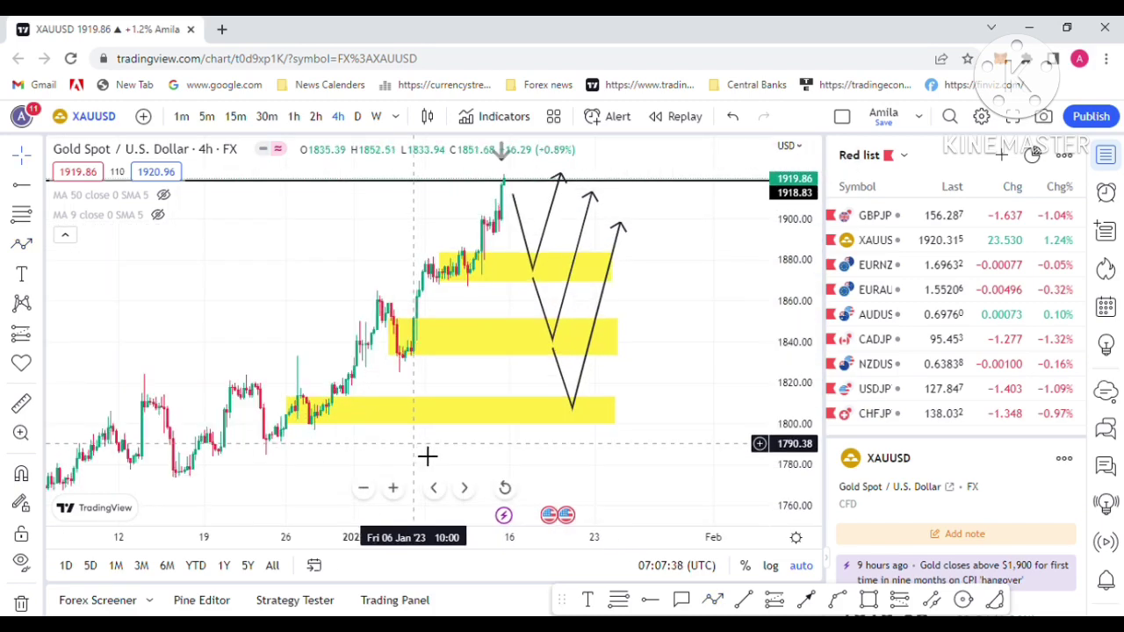
scroll(422, 452, up, 1)
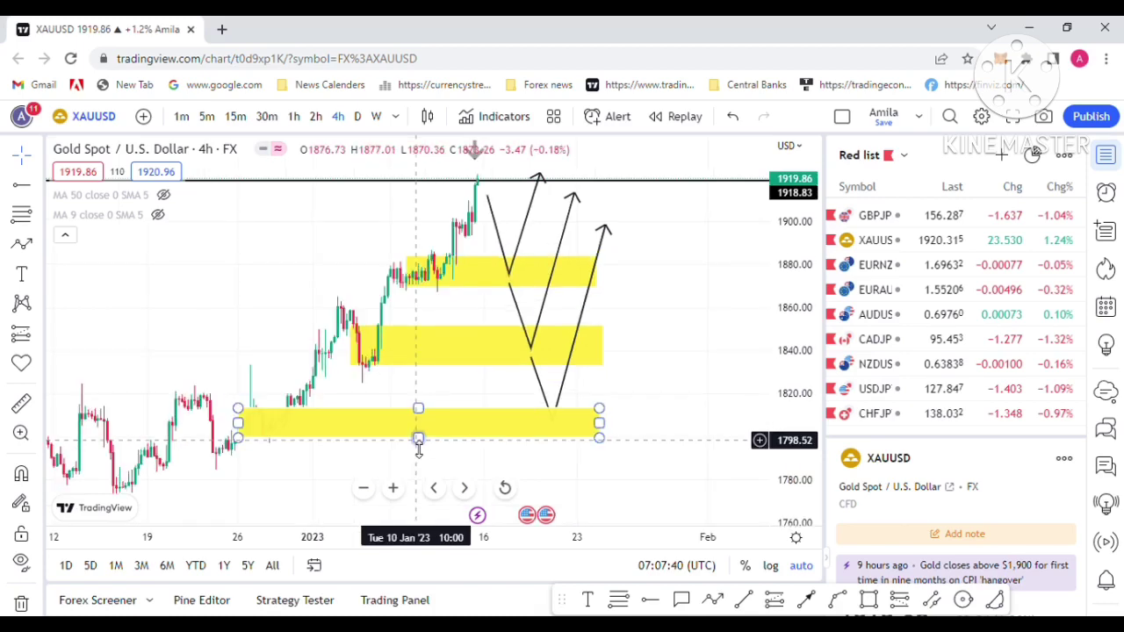
scroll(419, 450, down, 1)
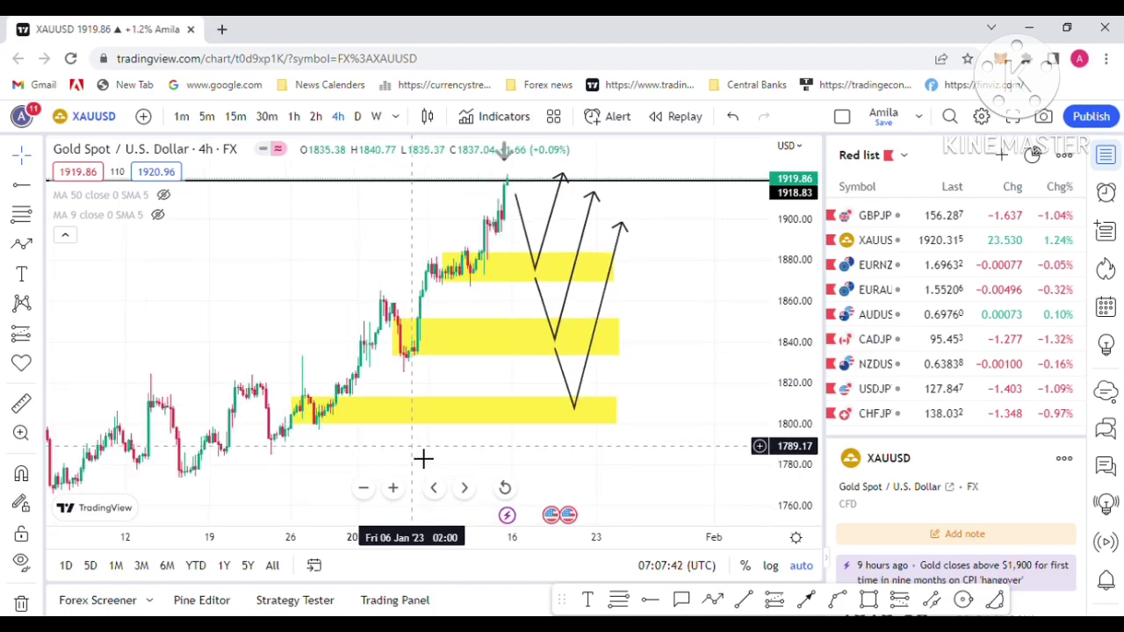